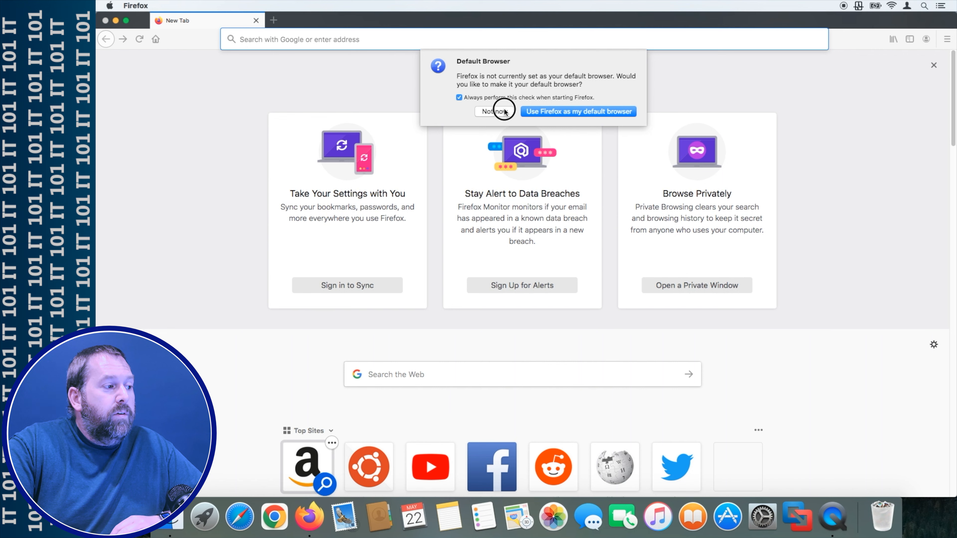
- Decline the default-browser prompt, go to google.com and search 'download ubuntu 23'
left_click(337, 39)
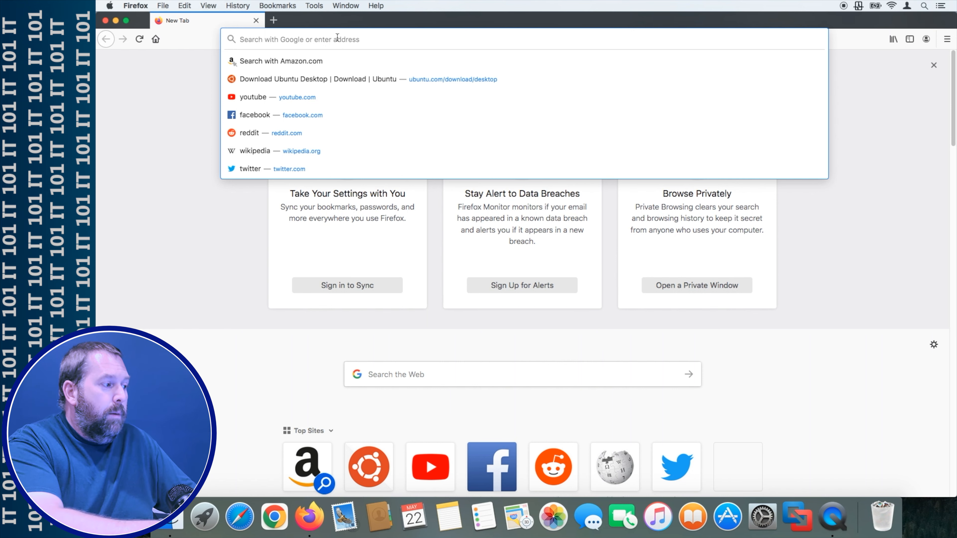
type("google.com/")
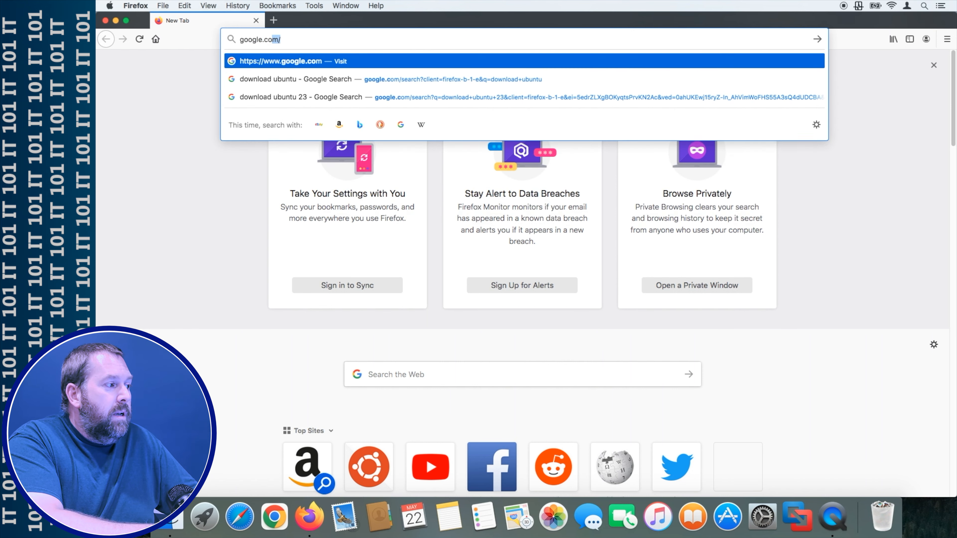
key("Return")
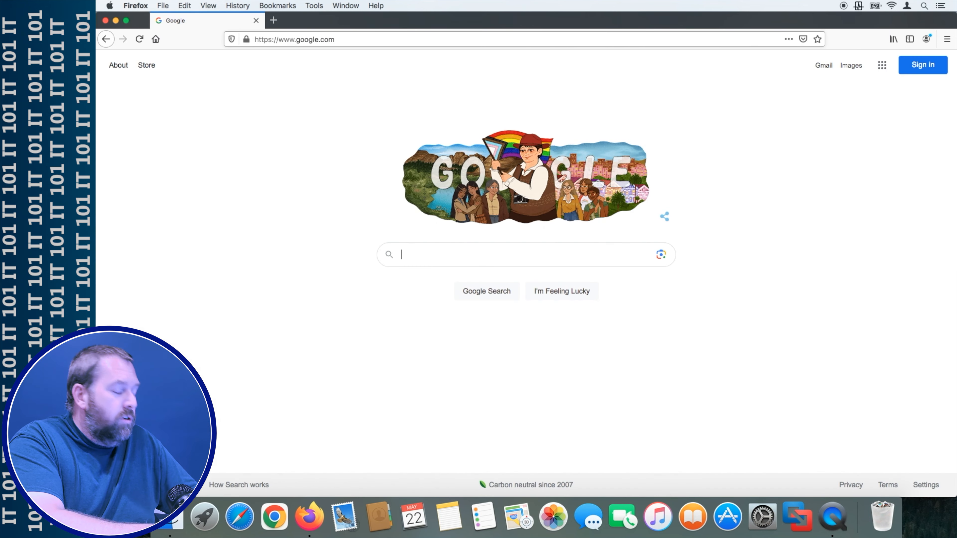
type("do")
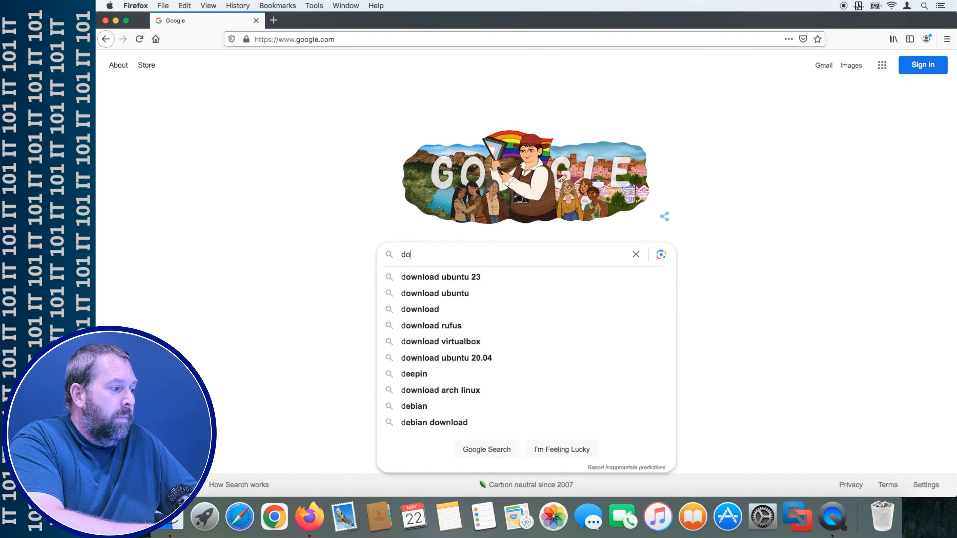
type("wnload ubuntu 23")
key("Return")
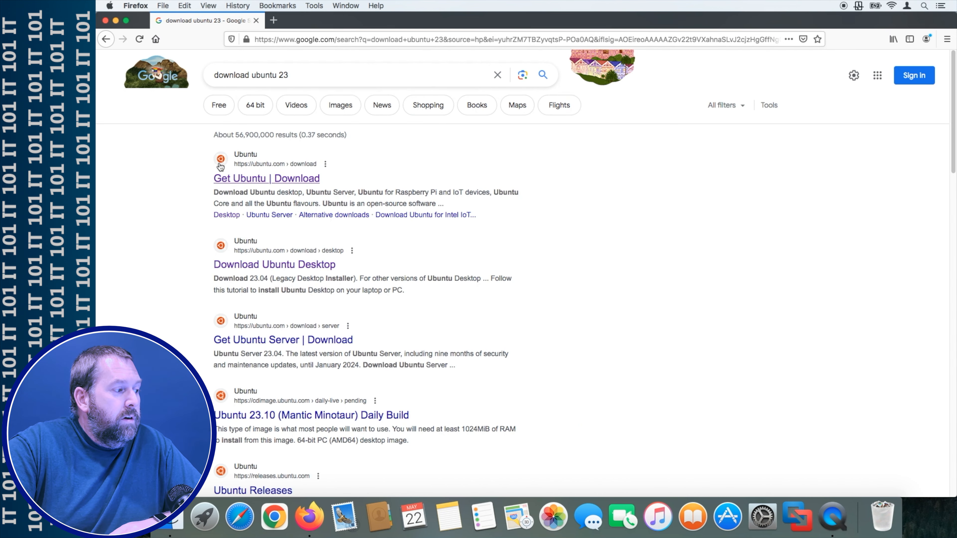
- Open the Get Ubuntu result and go to the Ubuntu Desktop download page
left_click(314, 178)
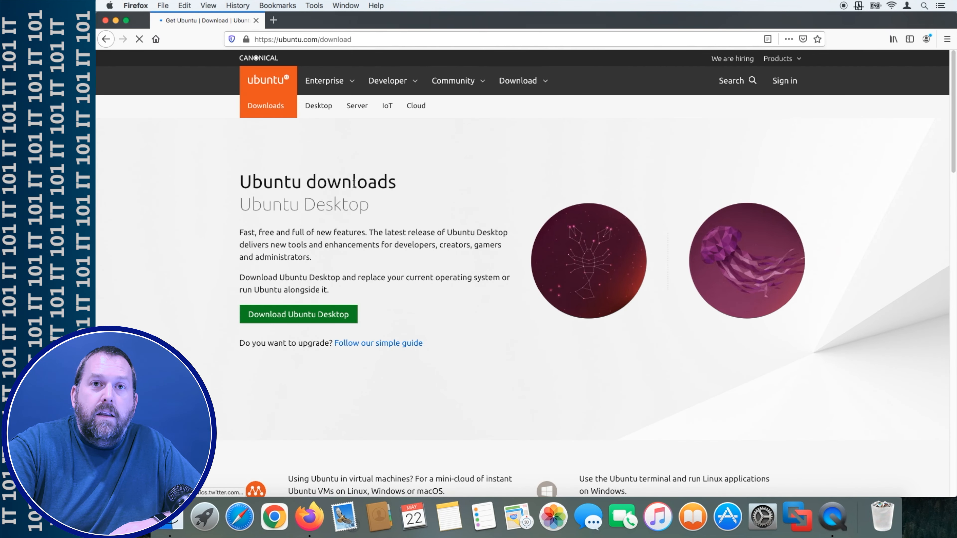
scroll(408, 341, "down", 5)
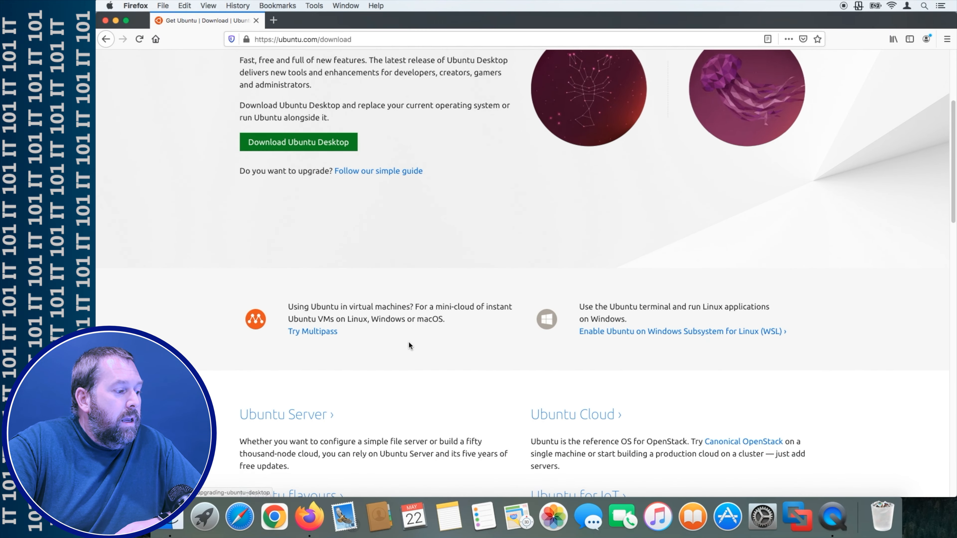
scroll(402, 341, "down", 4)
scroll(376, 299, "up", 5)
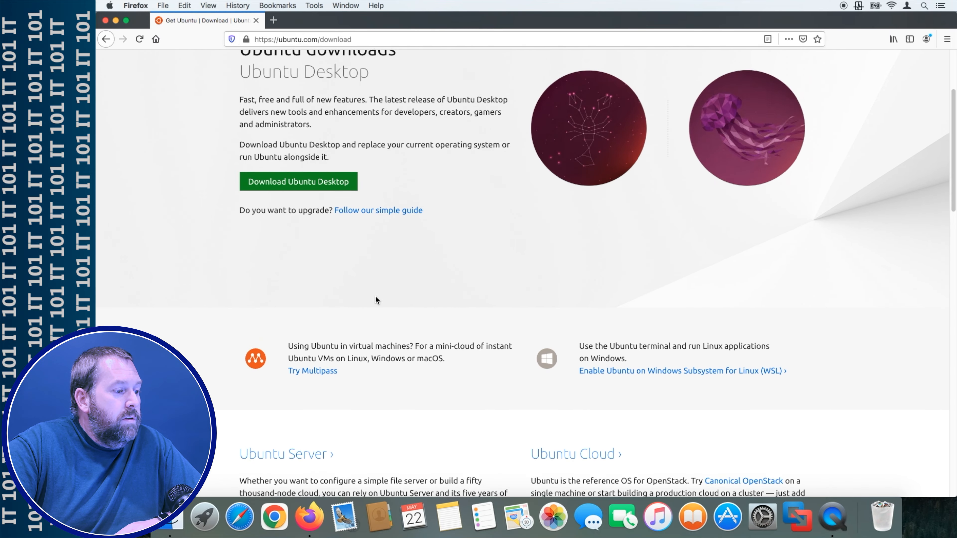
left_click(289, 184)
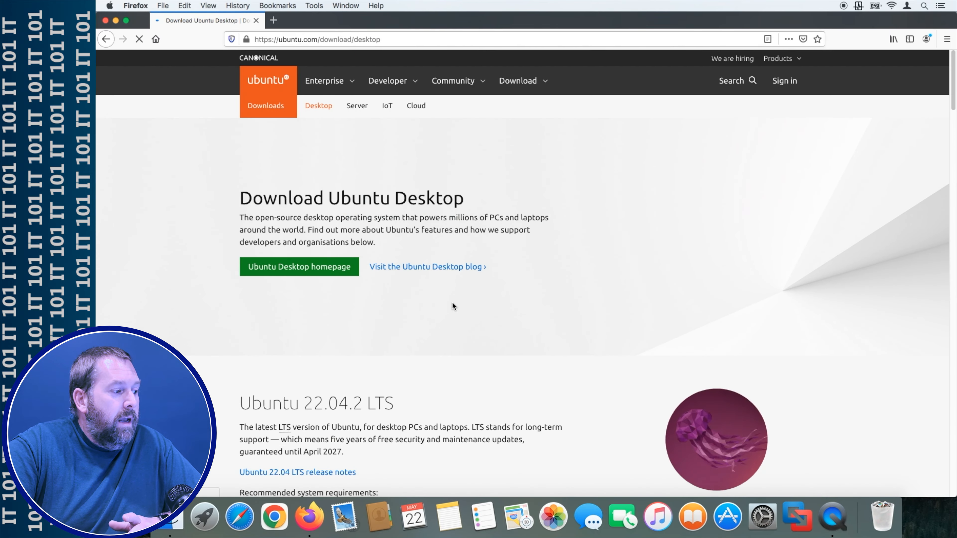
- Scroll down to the Ubuntu 23.04 release and start its desktop download
scroll(445, 228, "down", 5)
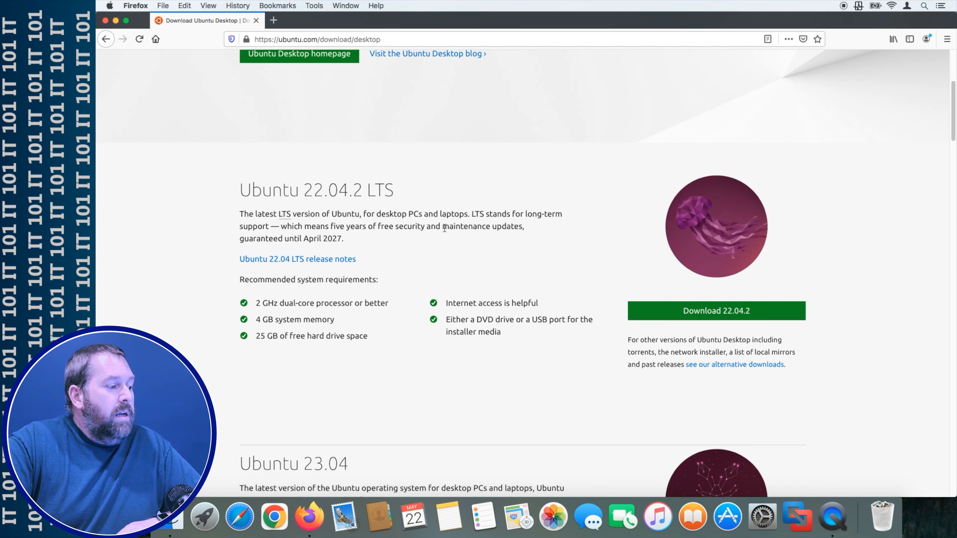
left_click_drag(241, 190, 395, 188)
left_click(393, 190)
scroll(394, 321, "down", 2)
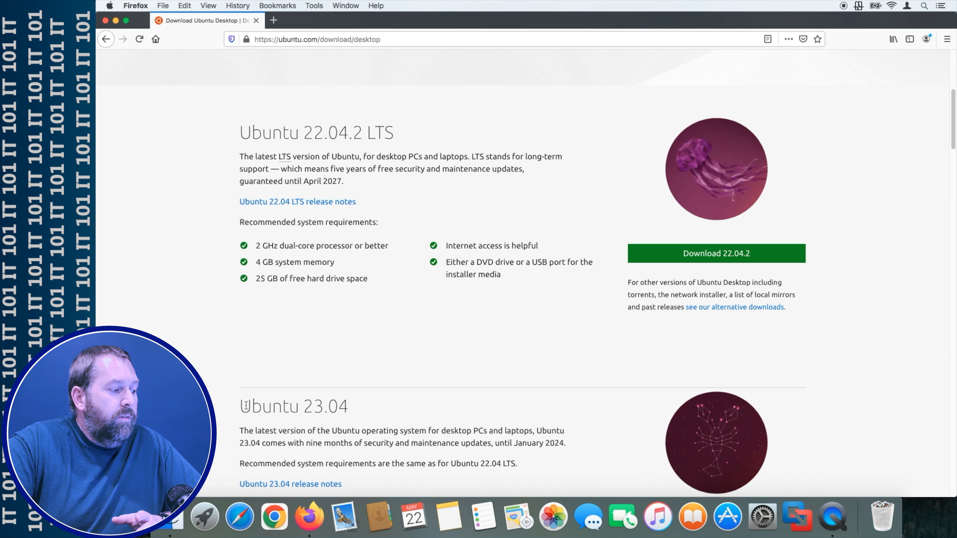
left_click_drag(240, 406, 378, 408)
left_click(377, 410)
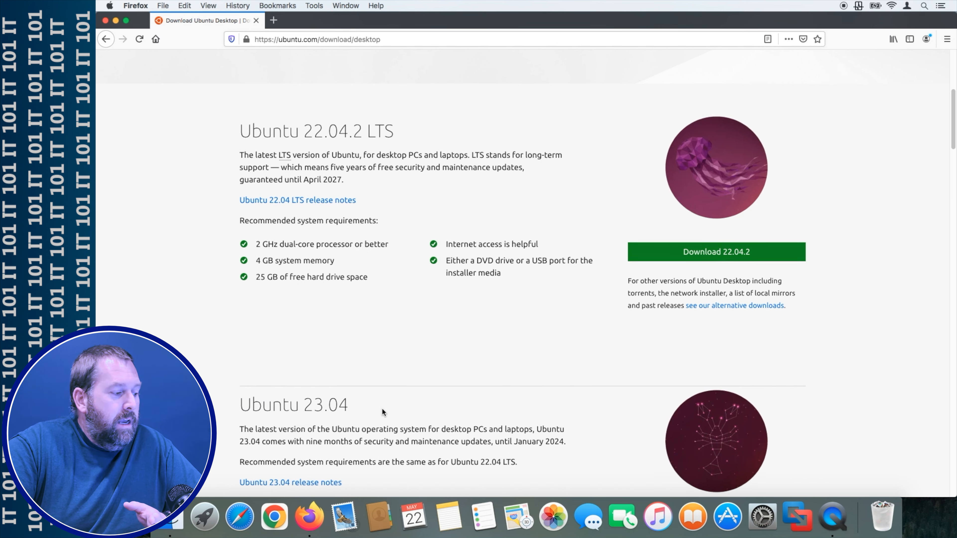
scroll(382, 407, "down", 2)
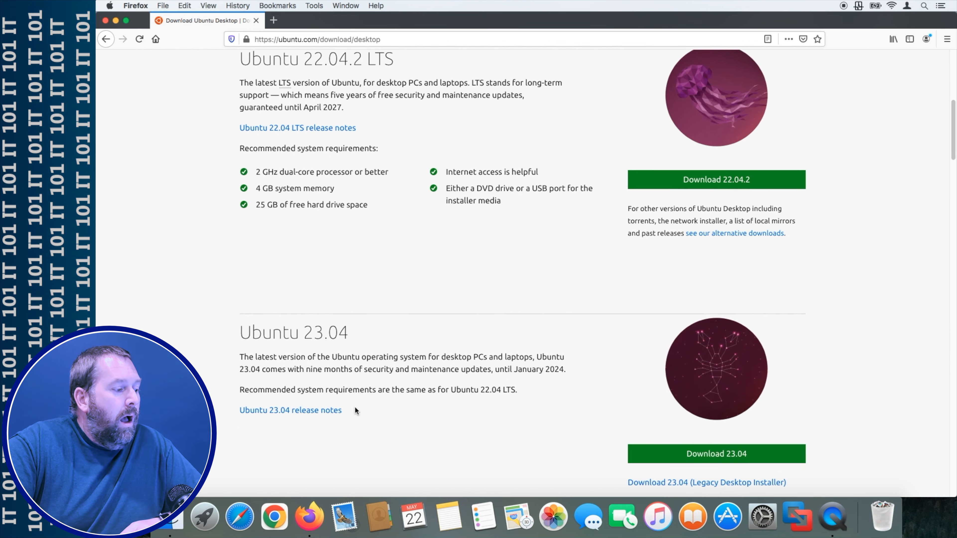
left_click(728, 456)
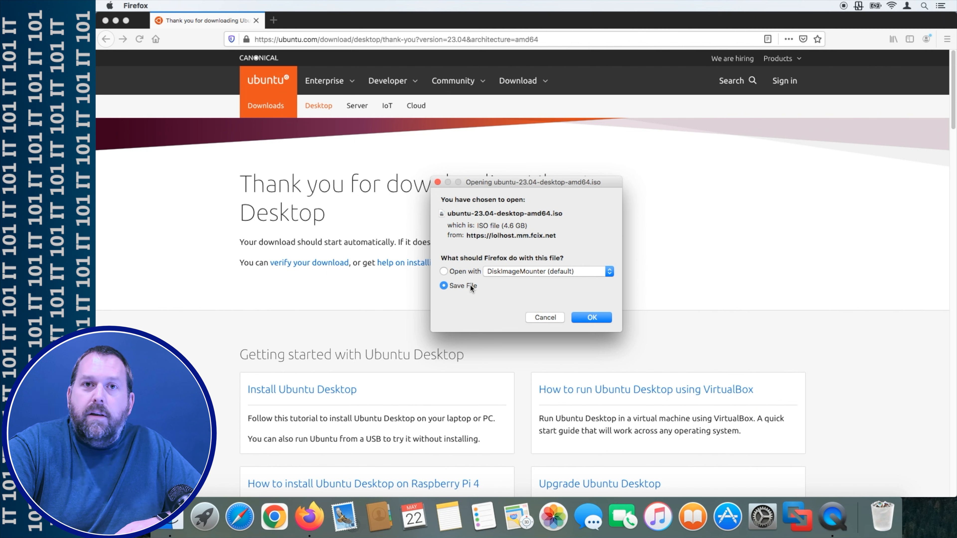
- Save ubuntu-23.04-desktop-amd64.iso to disk so the download begins
left_click(602, 316)
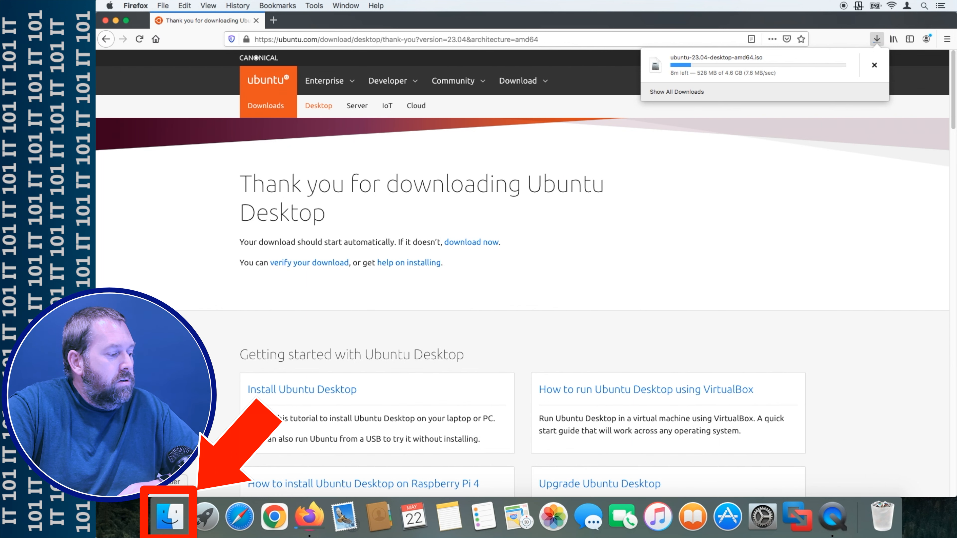
- Launch VMware Fusion from Finder's Applications folder, then close the Finder window
left_click(169, 527)
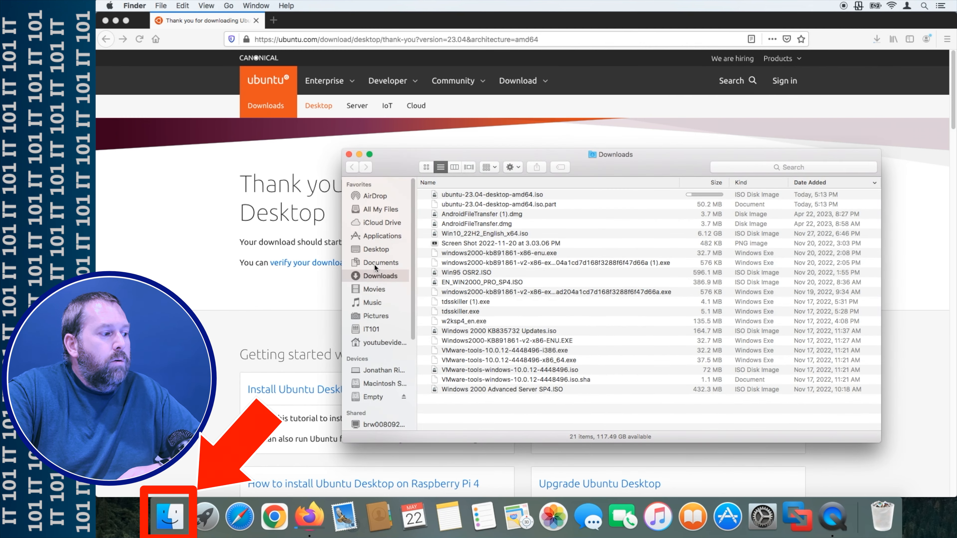
left_click(384, 237)
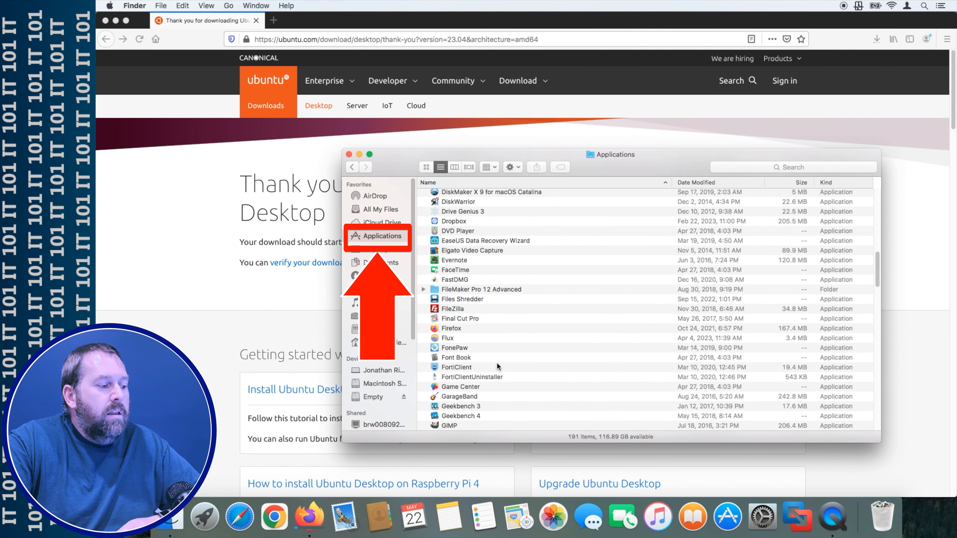
scroll(495, 361, "down", 15)
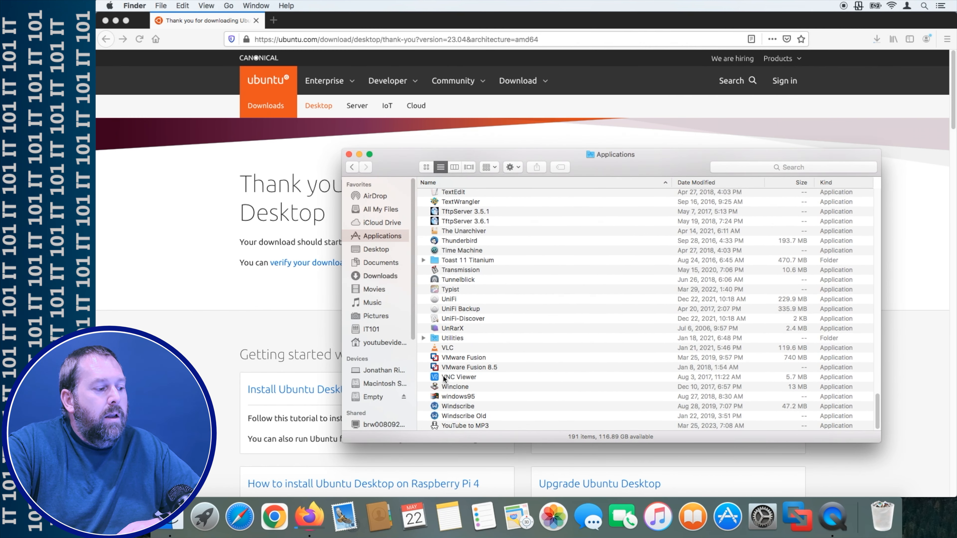
left_click(527, 361)
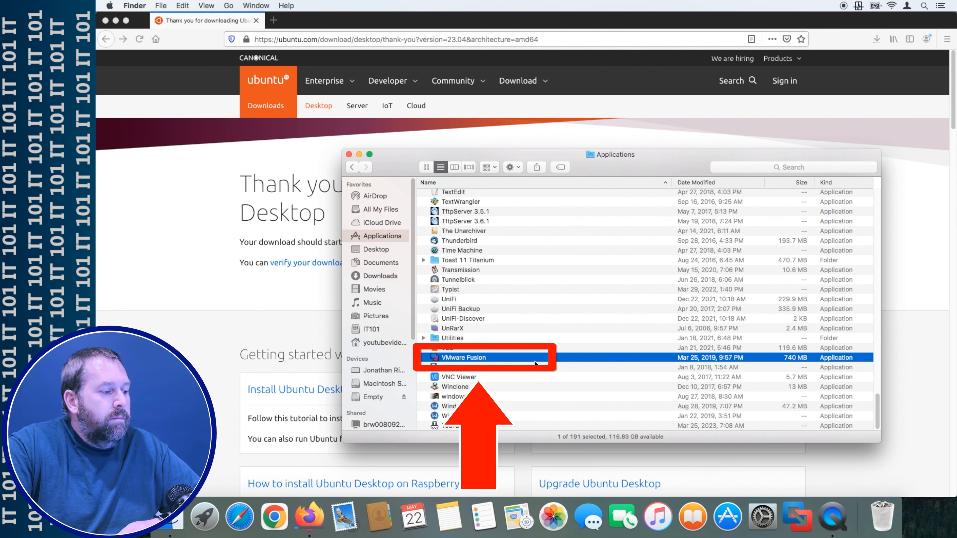
double_click(534, 361)
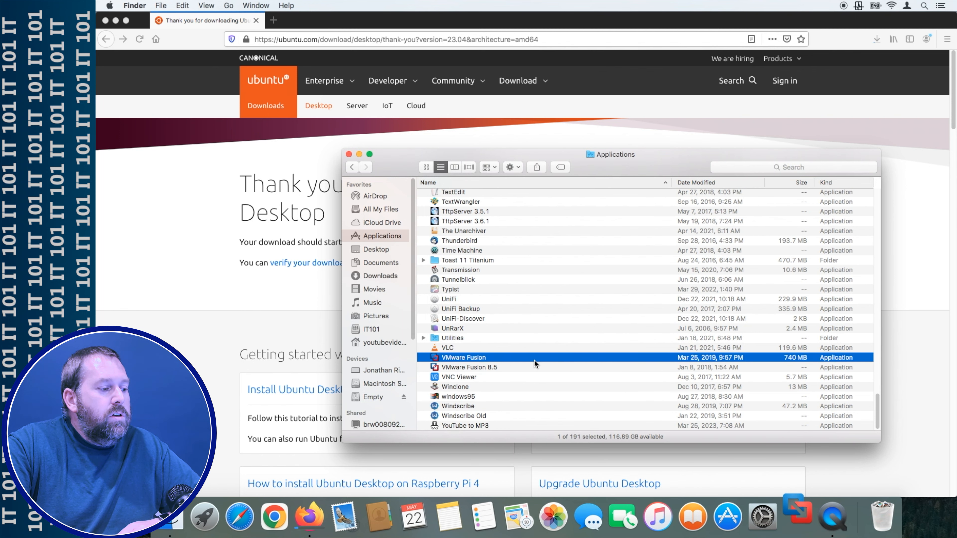
left_click(348, 154)
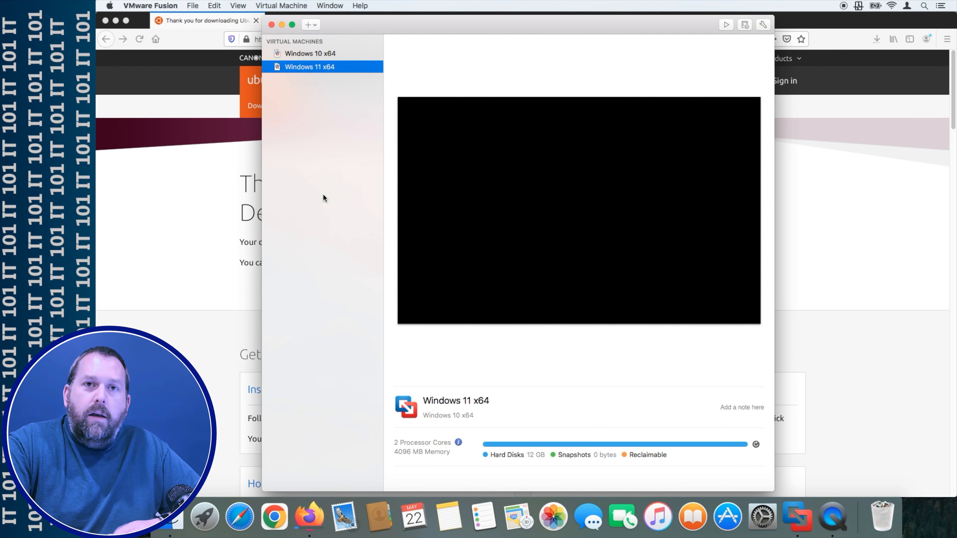
- Start a new custom virtual machine in VMware Fusion
left_click(192, 6)
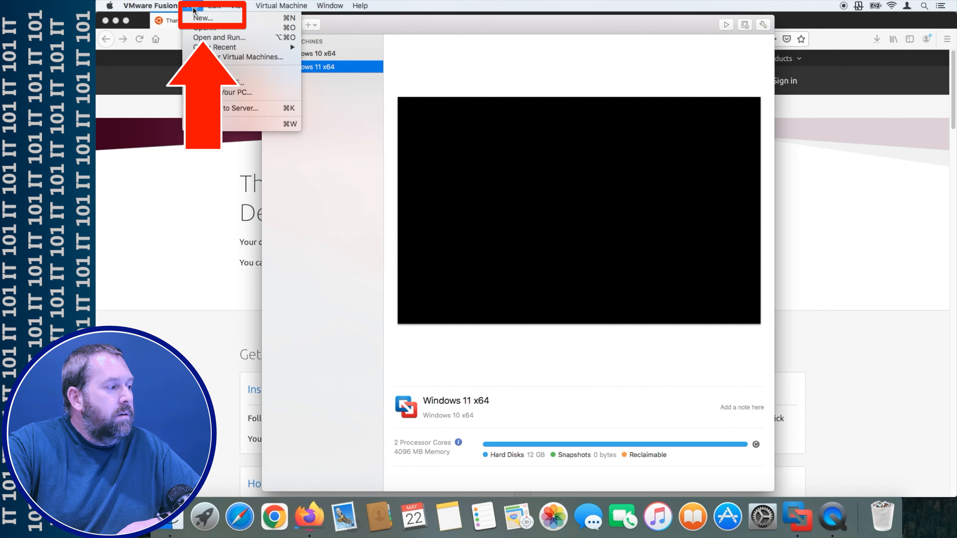
left_click(198, 20)
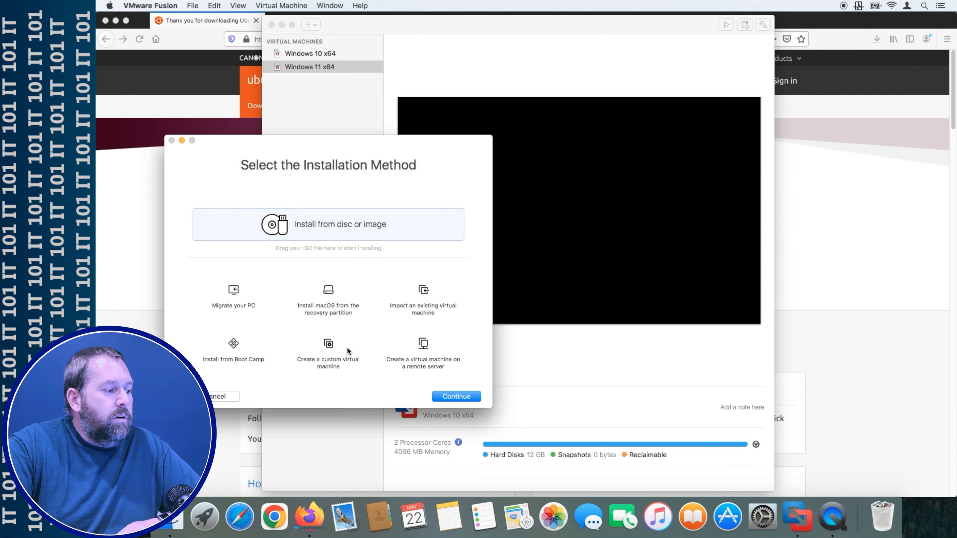
left_click(329, 346)
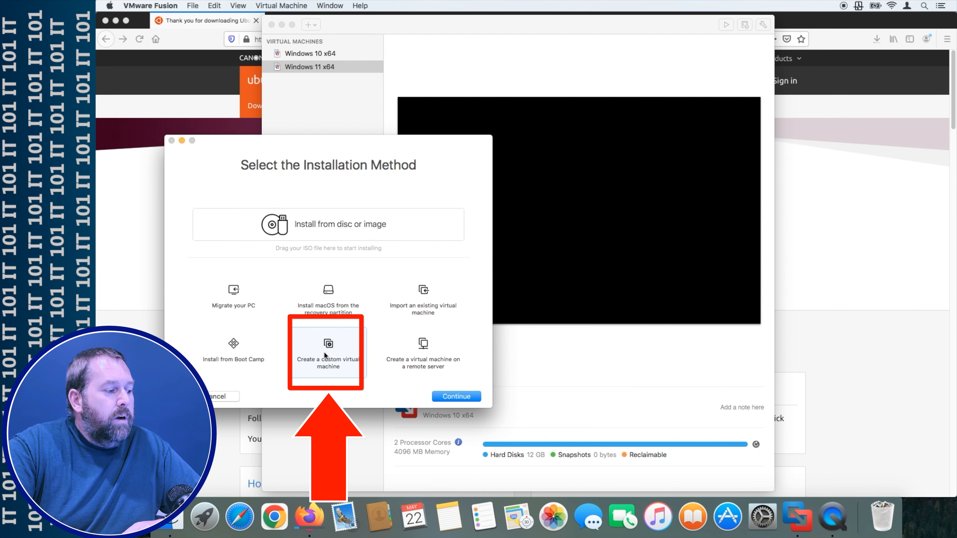
left_click(455, 397)
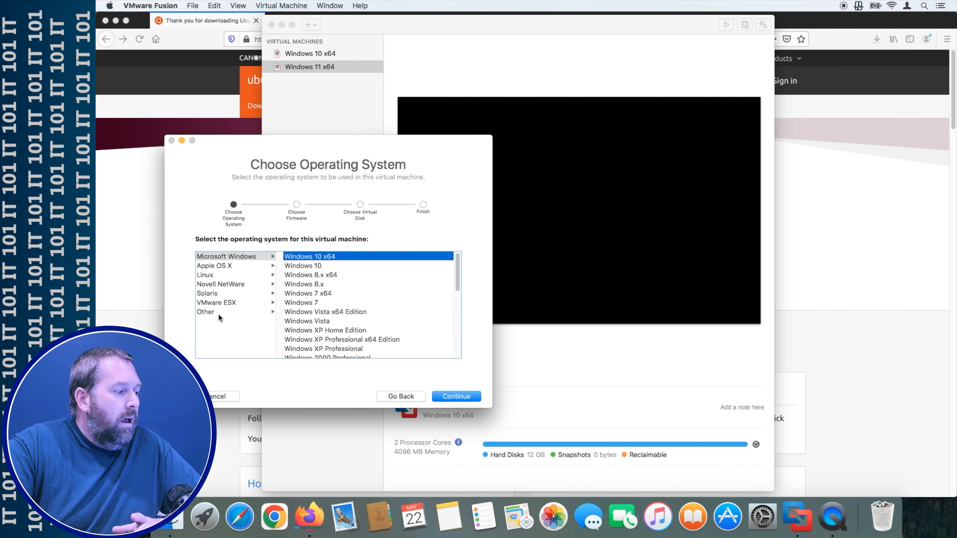
- Choose Linux > Ubuntu 64-bit, keep Legacy BIOS and a new virtual disk, then customize settings
left_click(216, 278)
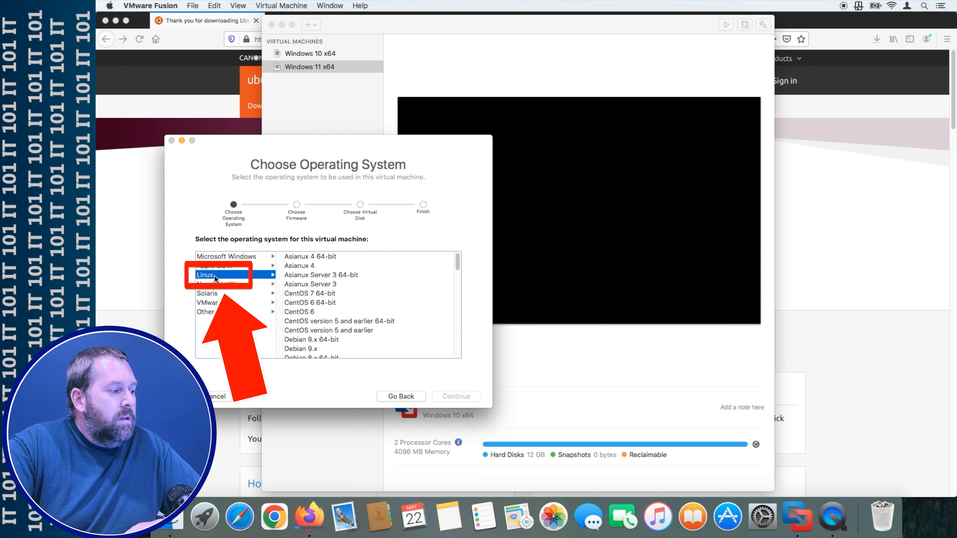
scroll(323, 329, "down", 10)
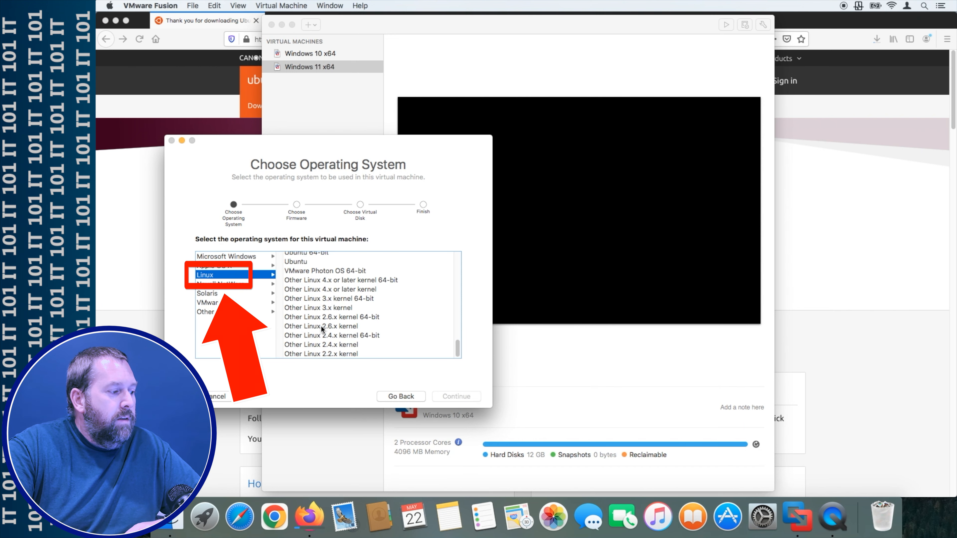
scroll(322, 327, "up", 3)
left_click(298, 317)
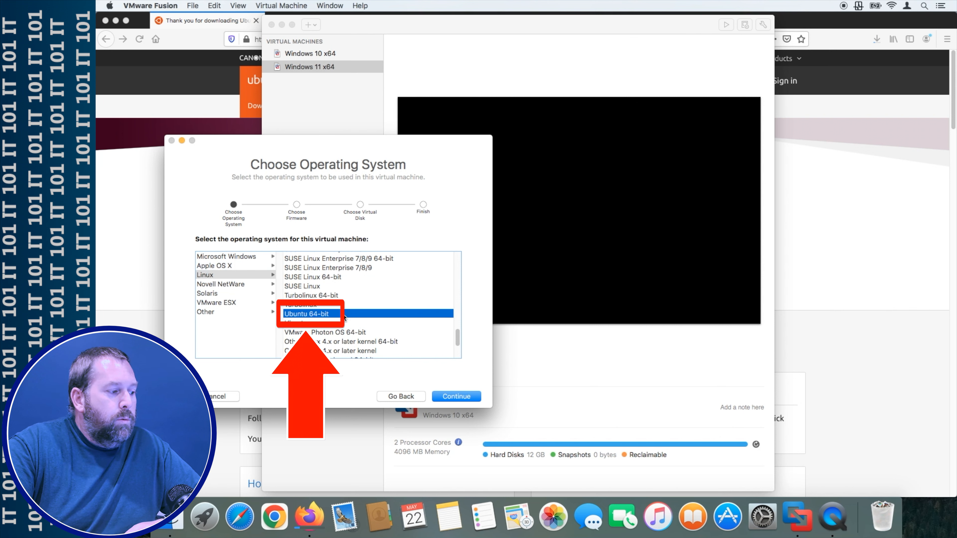
left_click(452, 396)
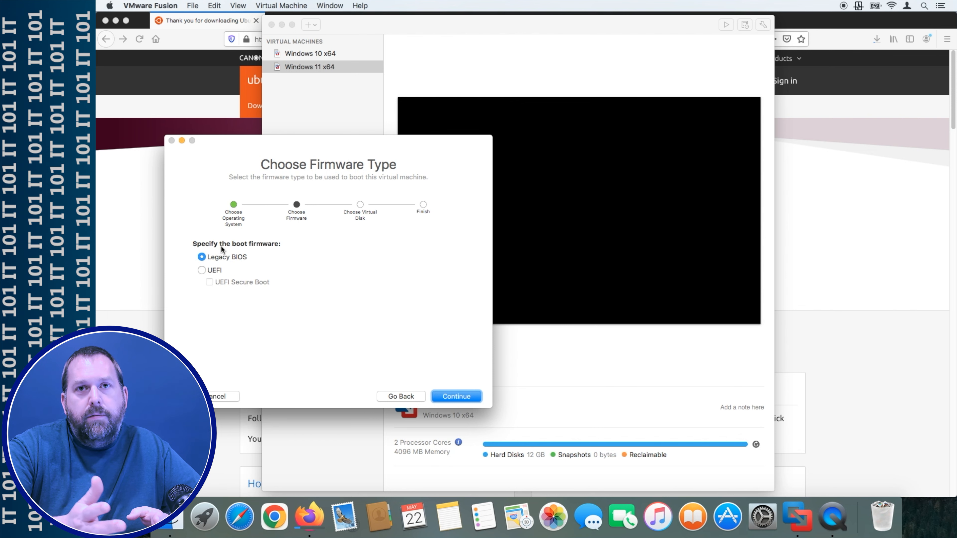
left_click(456, 397)
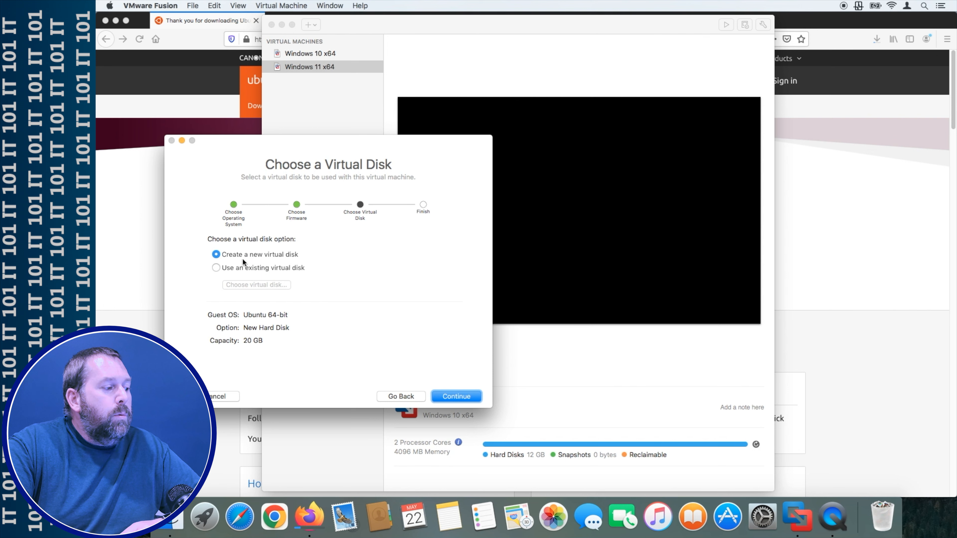
left_click(458, 396)
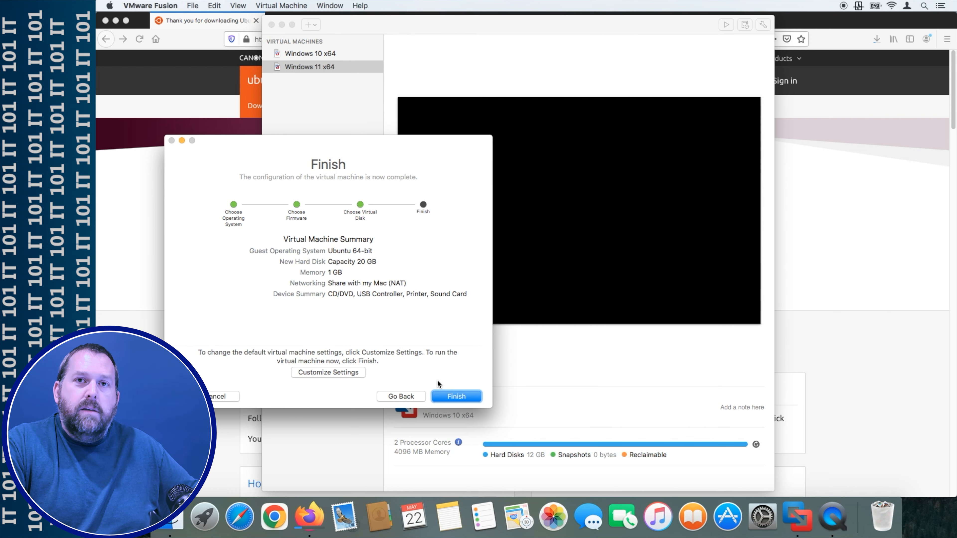
left_click(336, 371)
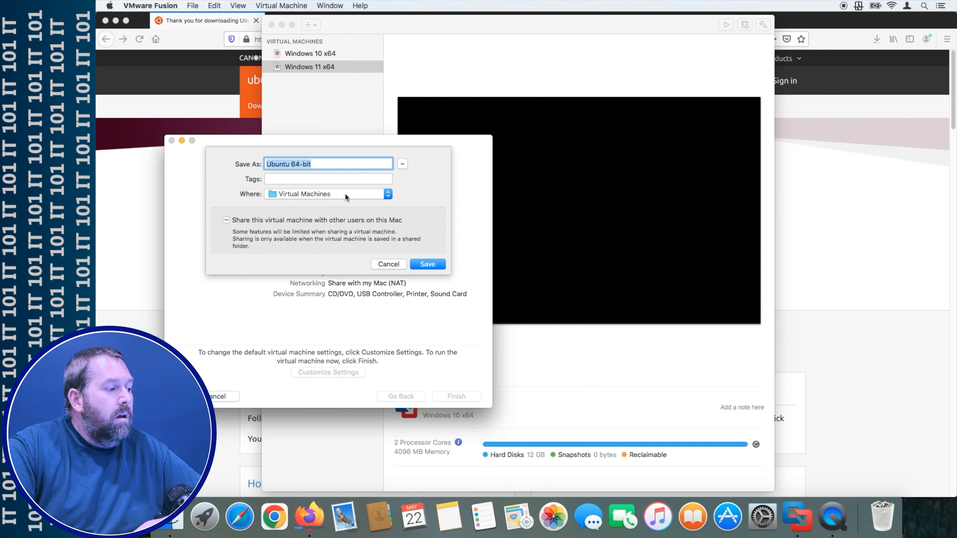
- Save the Ubuntu 64-bit virtual machine to the Empty drive
left_click(402, 164)
scroll(205, 316, "down", 5)
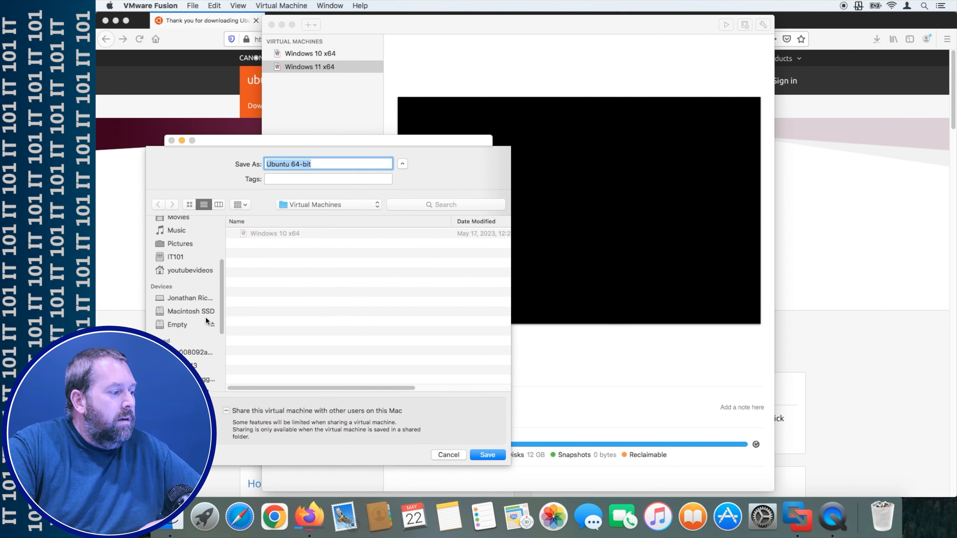
left_click(180, 244)
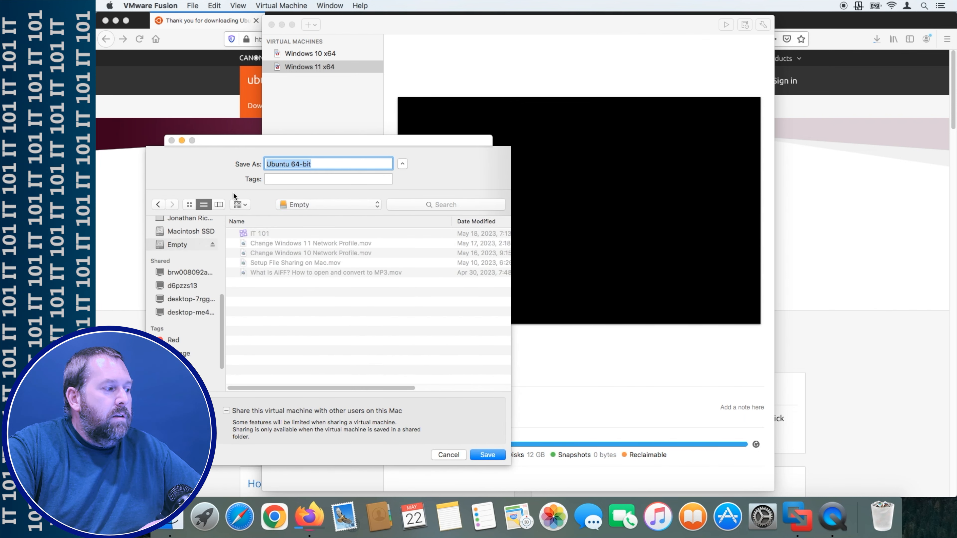
left_click(487, 455)
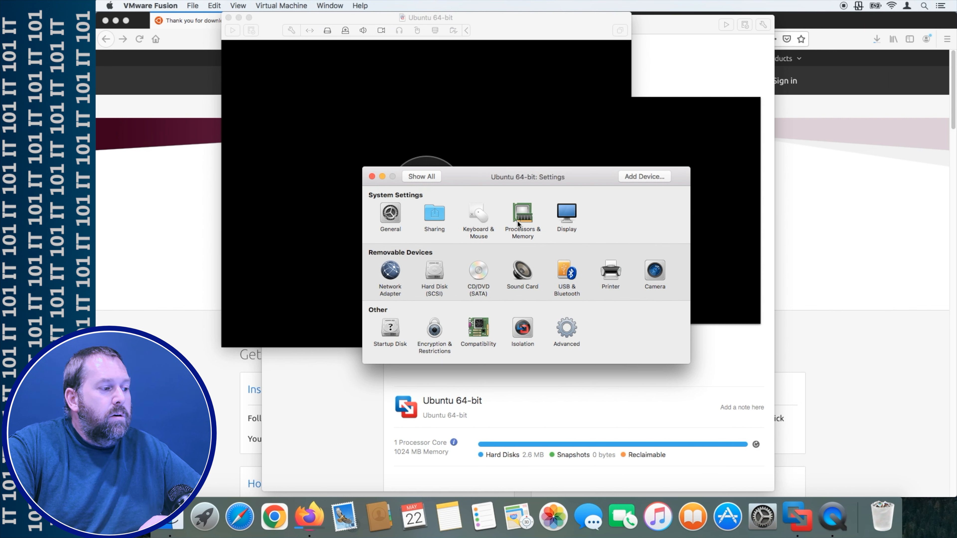
- Set Processors & Memory to 2 processor cores and 4096 MB of memory
left_click(517, 222)
left_click(451, 218)
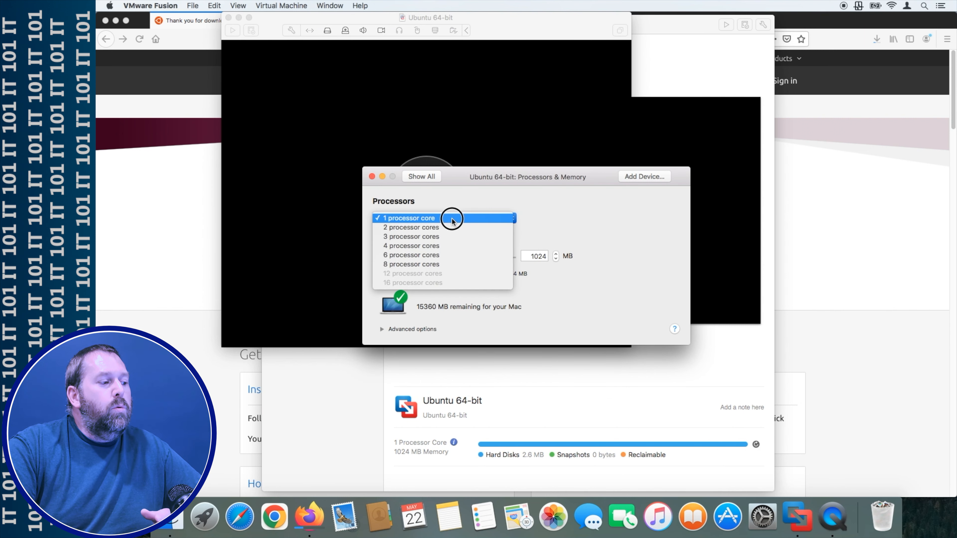
left_click(452, 227)
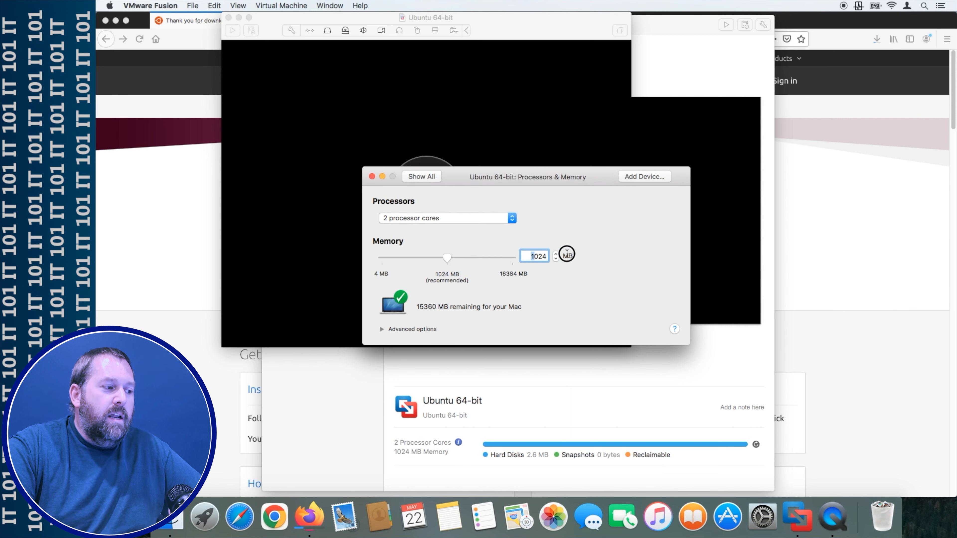
double_click(539, 256)
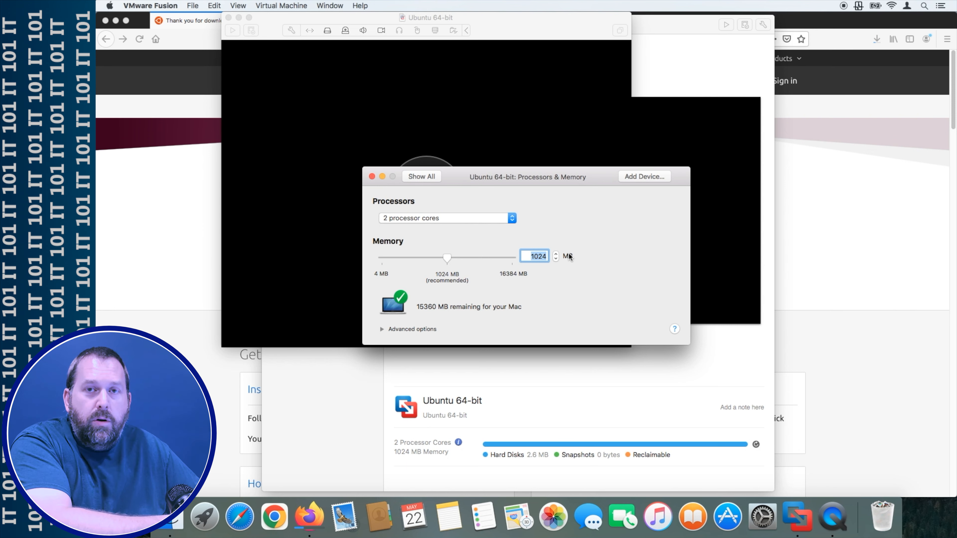
type("4096")
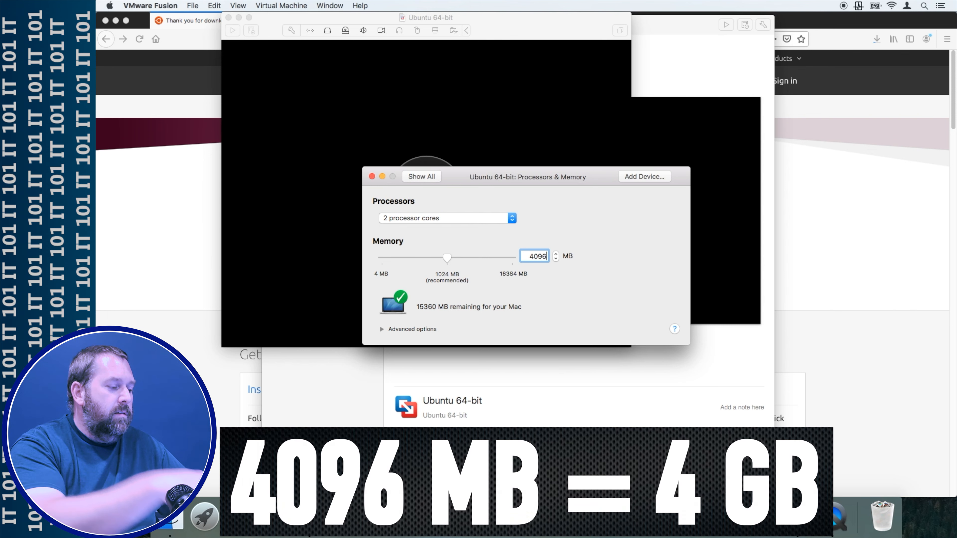
key("Return")
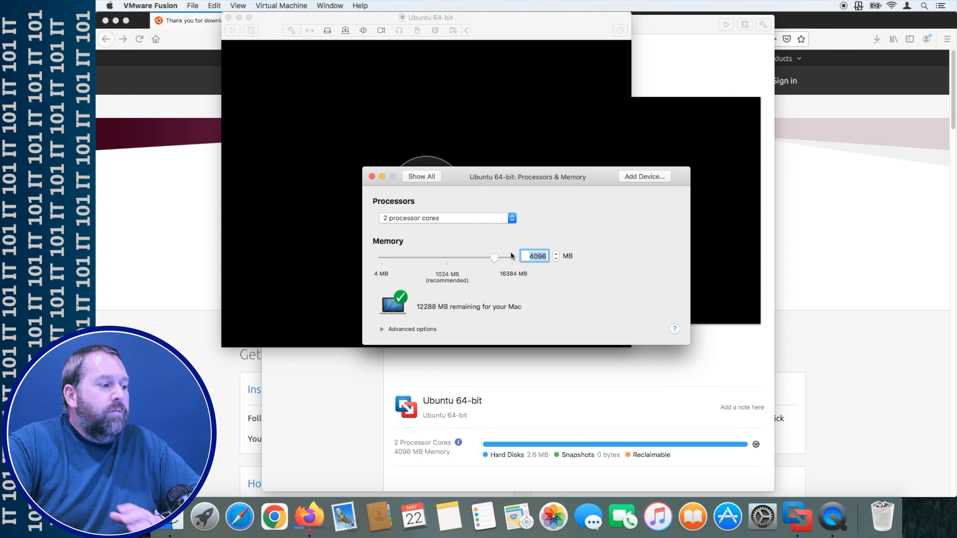
left_click(422, 176)
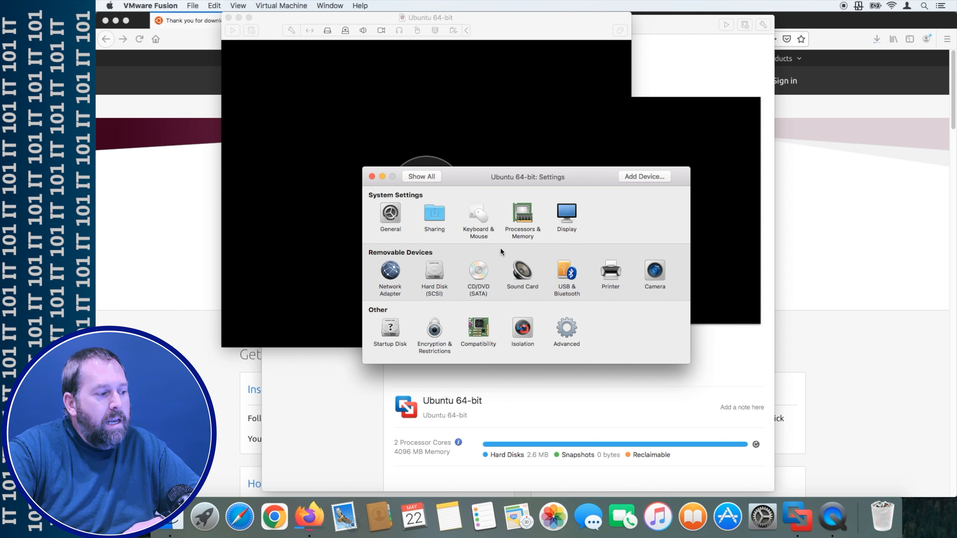
- Change the Hard Disk (SCSI) size from 20 GB to 100 GB and apply it
left_click(433, 274)
left_click(622, 221)
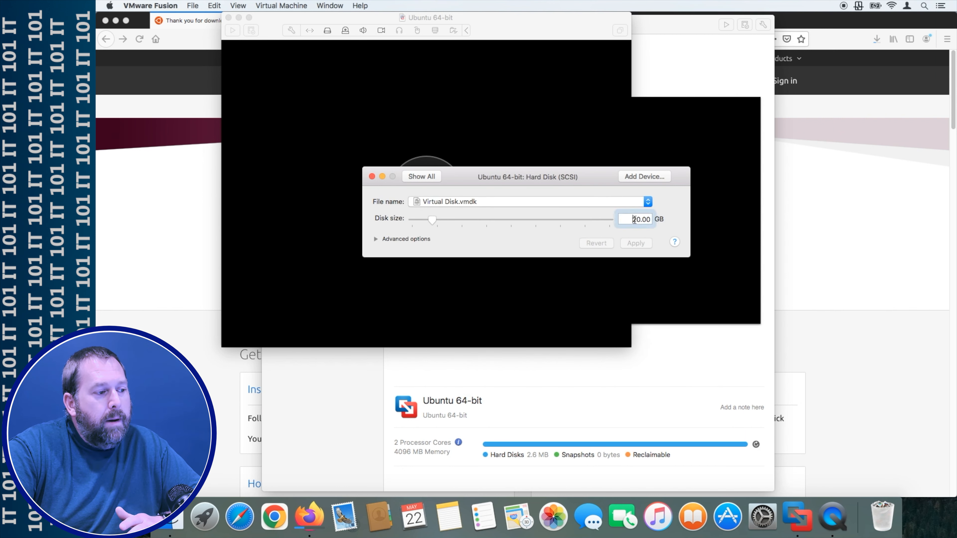
key("Delete")
type("10")
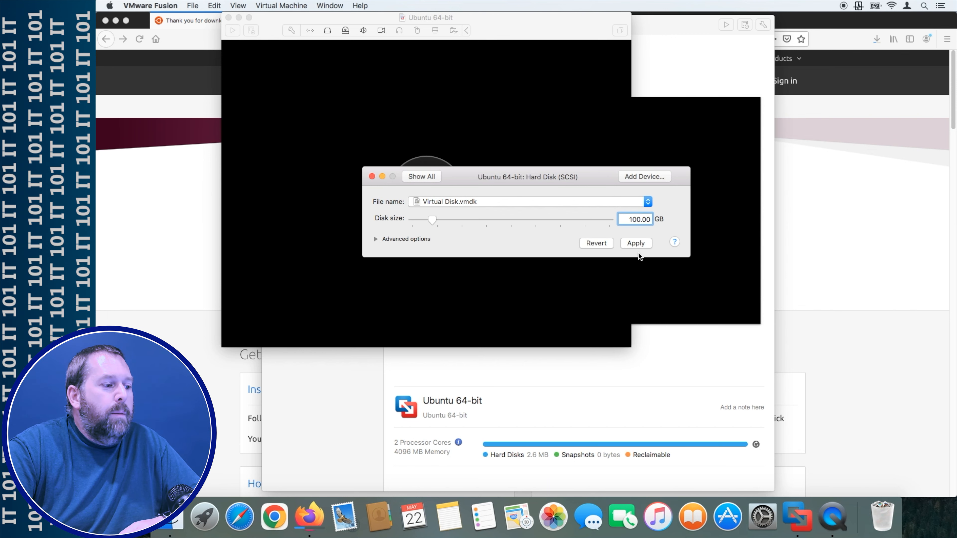
left_click(630, 242)
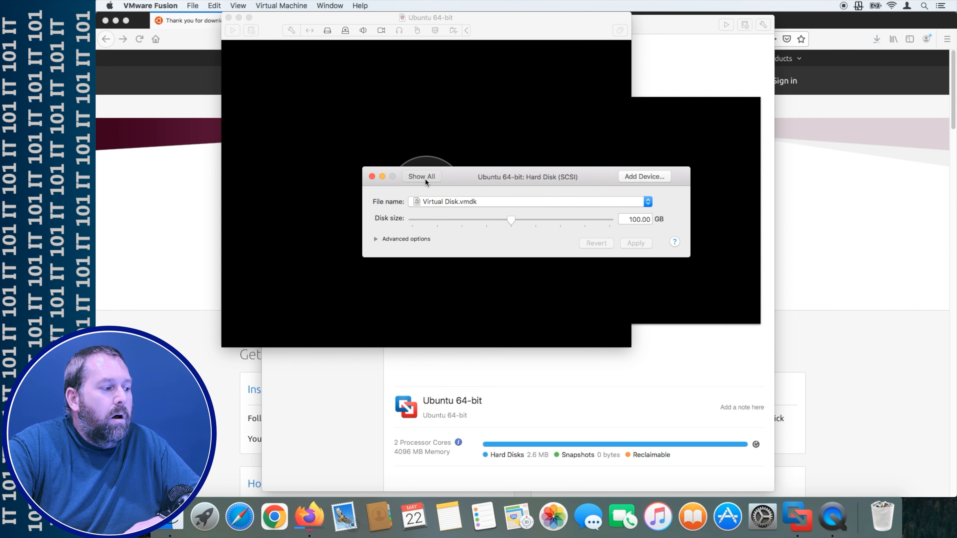
left_click(422, 177)
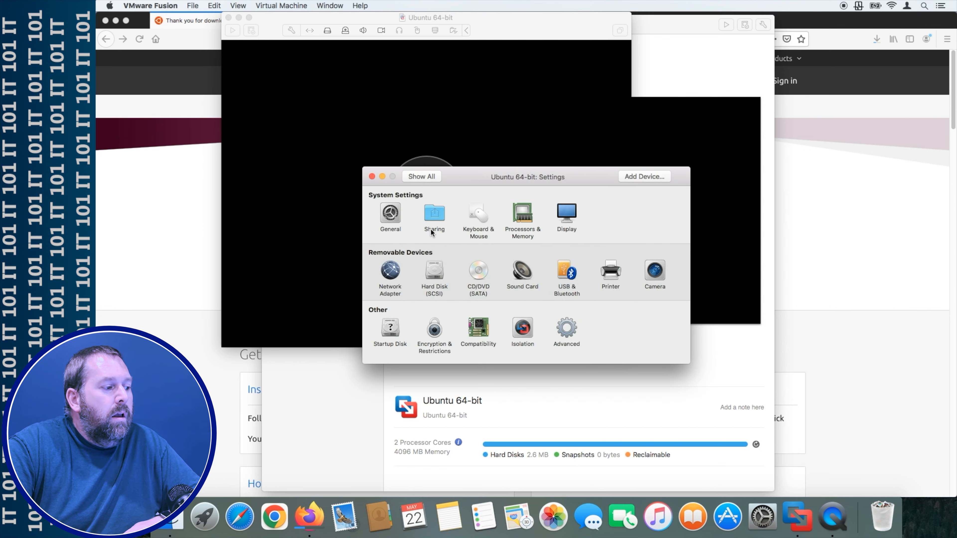
- Set the Network Adapter to Bridged Networking with Autodetect
left_click(391, 272)
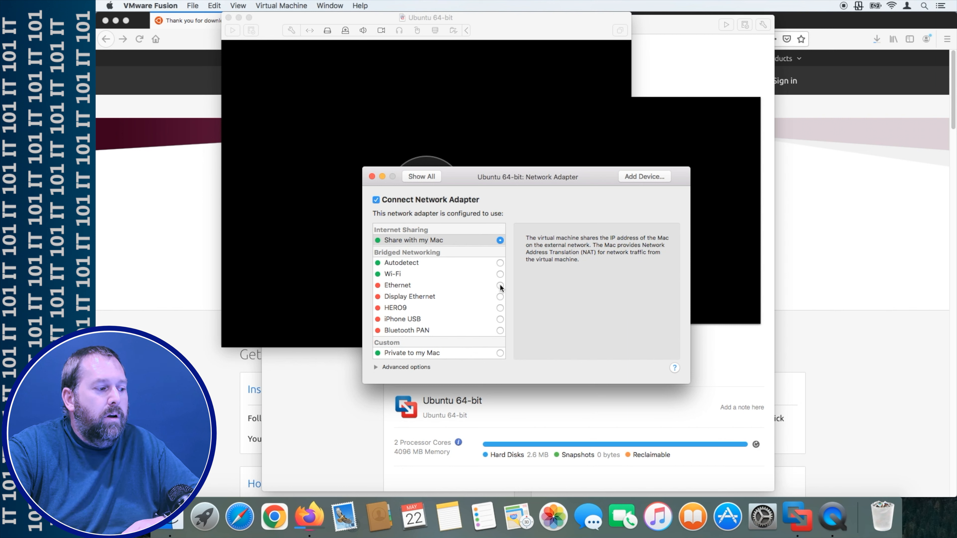
left_click(500, 264)
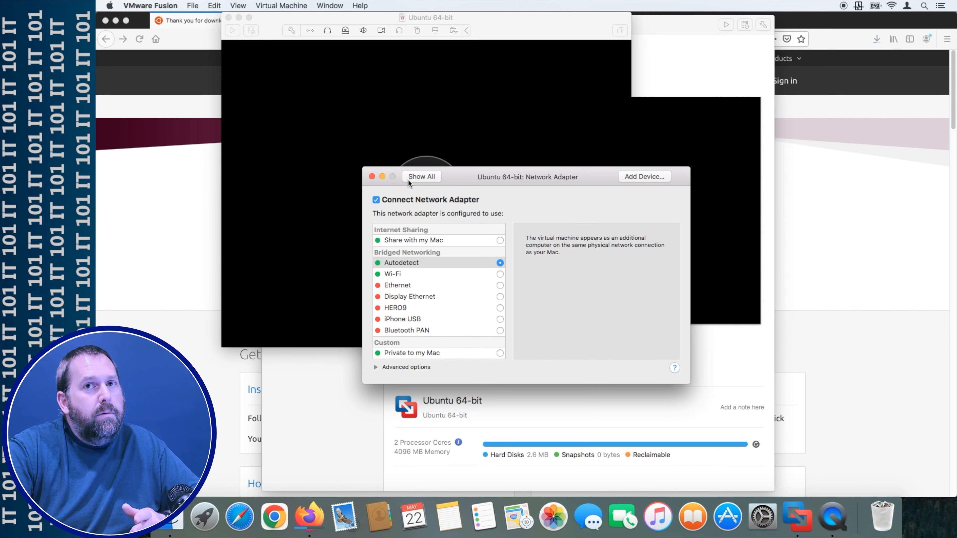
left_click(428, 179)
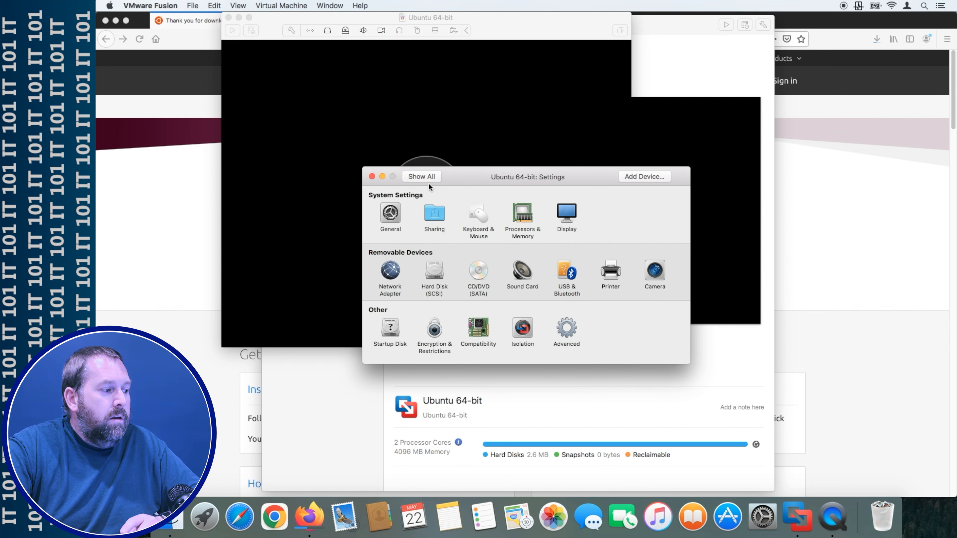
- Load ubuntu-23.04-desktop-amd64.iso into the CD/DVD (SATA) drive, then check its Firefox download progress
left_click(480, 271)
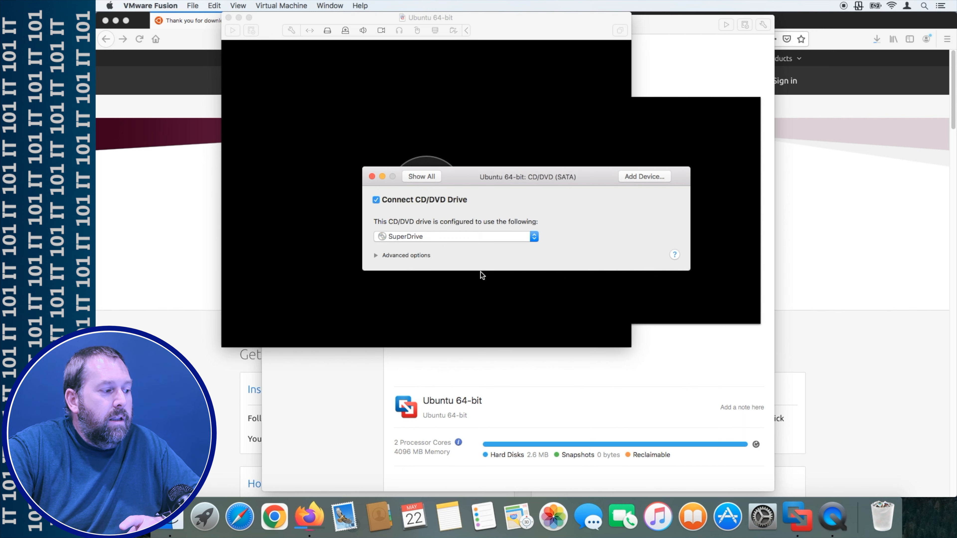
left_click(511, 238)
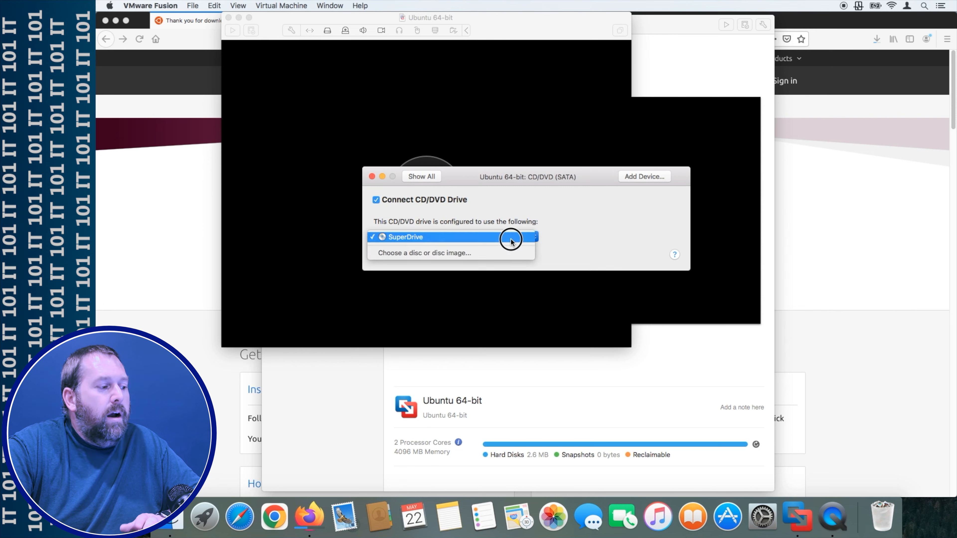
left_click(469, 252)
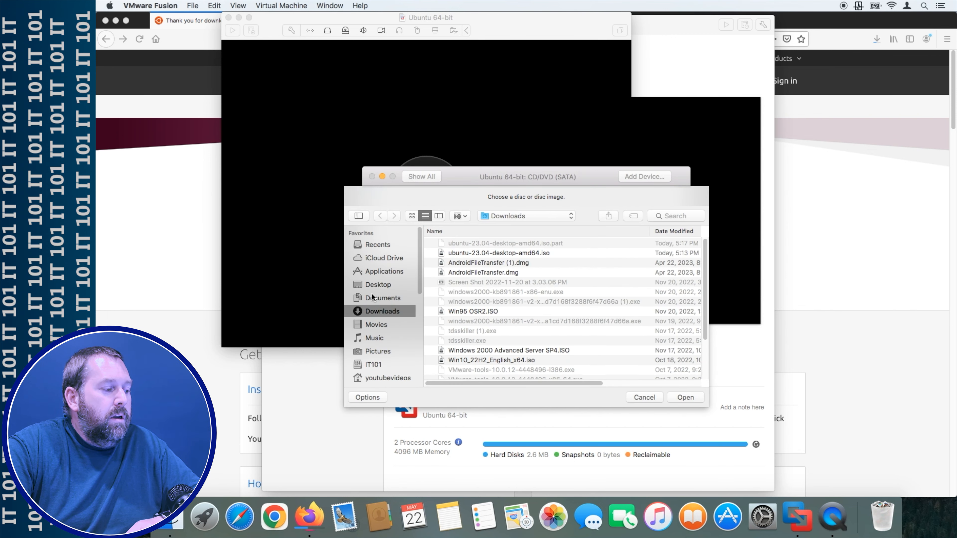
left_click(683, 231)
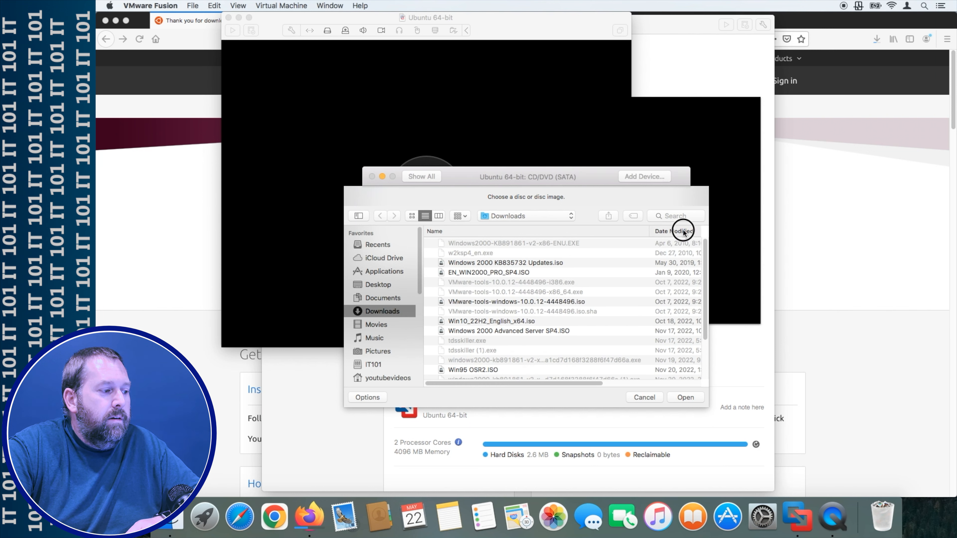
left_click(683, 230)
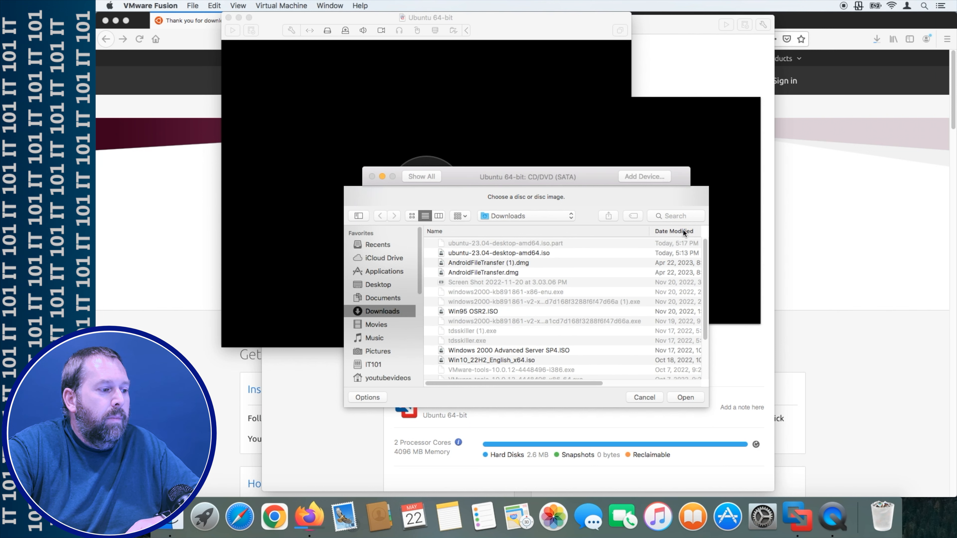
left_click(479, 254)
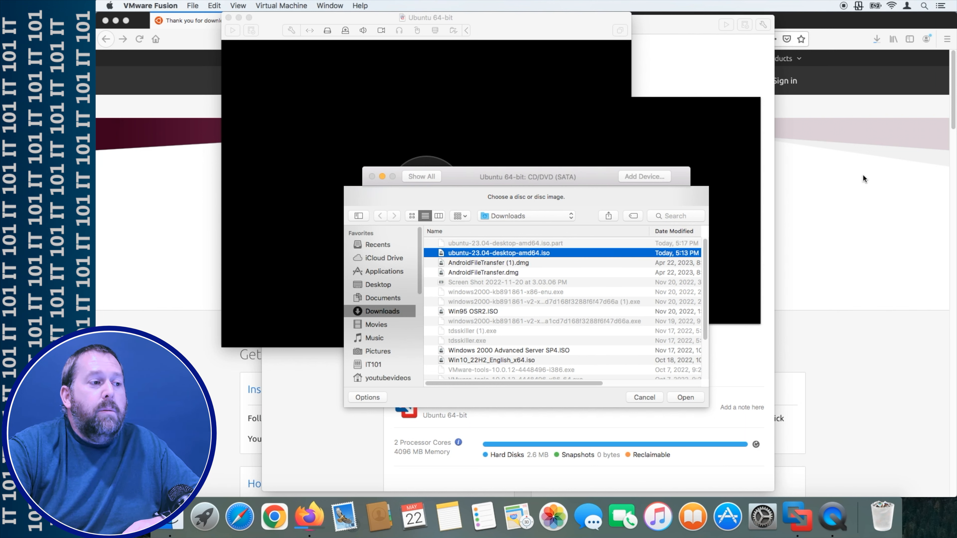
left_click(881, 132)
left_click(876, 38)
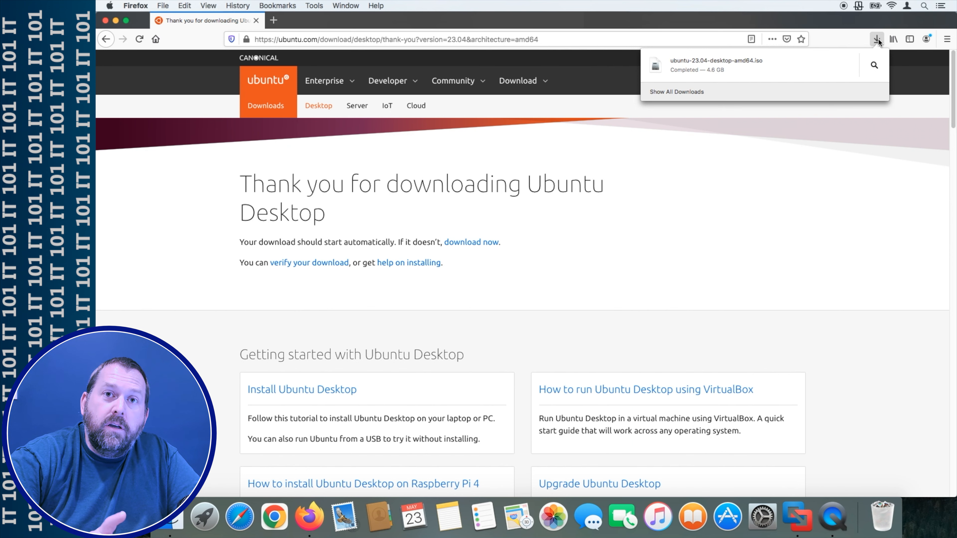
- Switch to VMware Fusion and close the leftover disc-image chooser and CD/DVD settings window
left_click(861, 321)
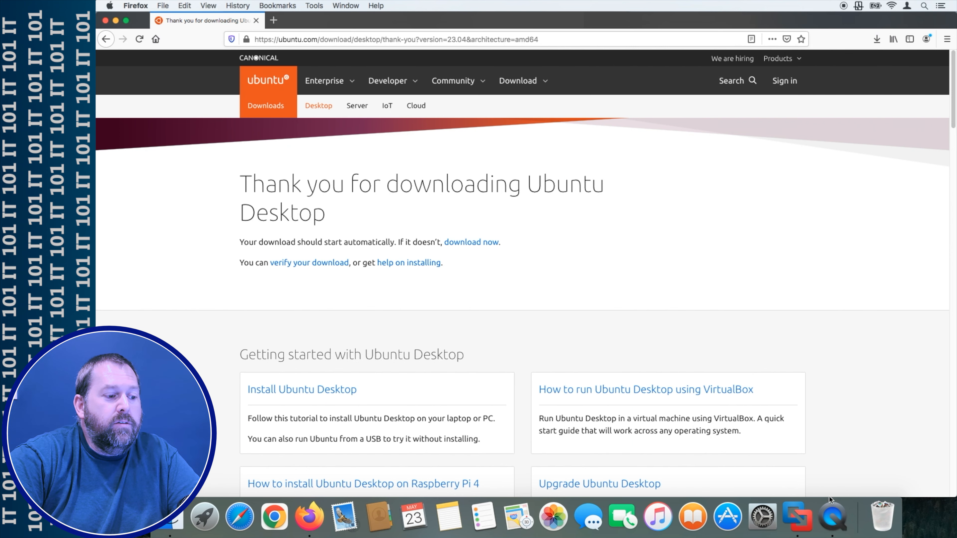
left_click(801, 509)
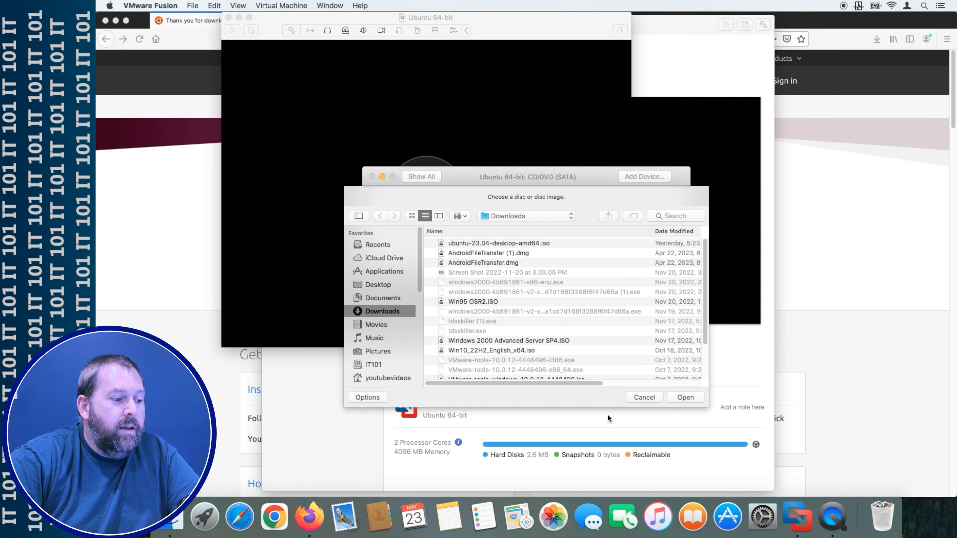
left_click(647, 397)
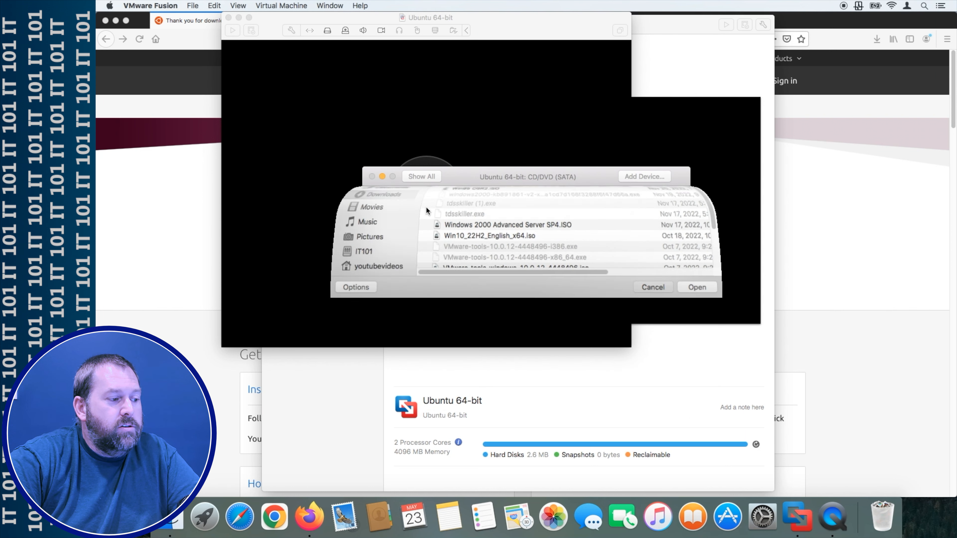
left_click(373, 177)
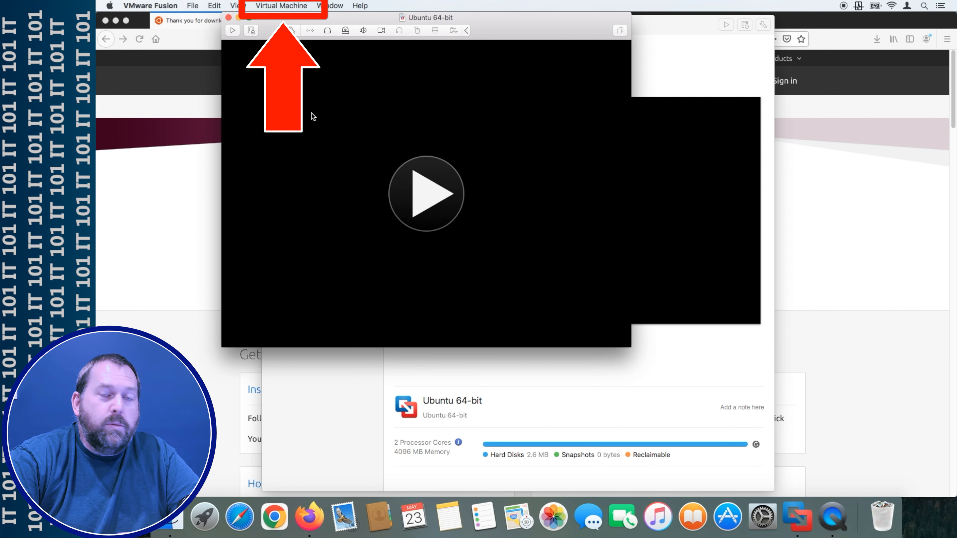
- Load ubuntu-23.04-desktop-amd64.iso from Downloads into the VM's CD/DVD (SATA) drive
left_click(285, 5)
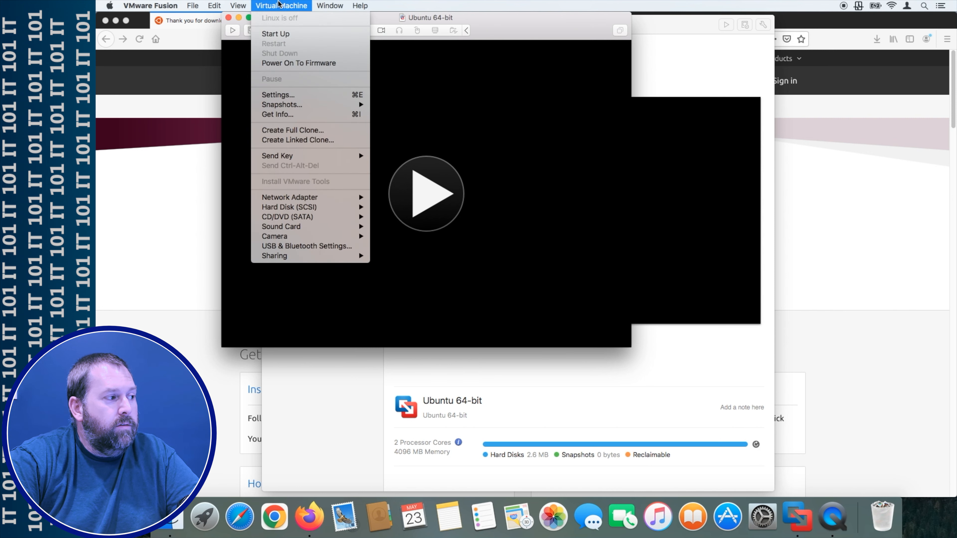
left_click(287, 96)
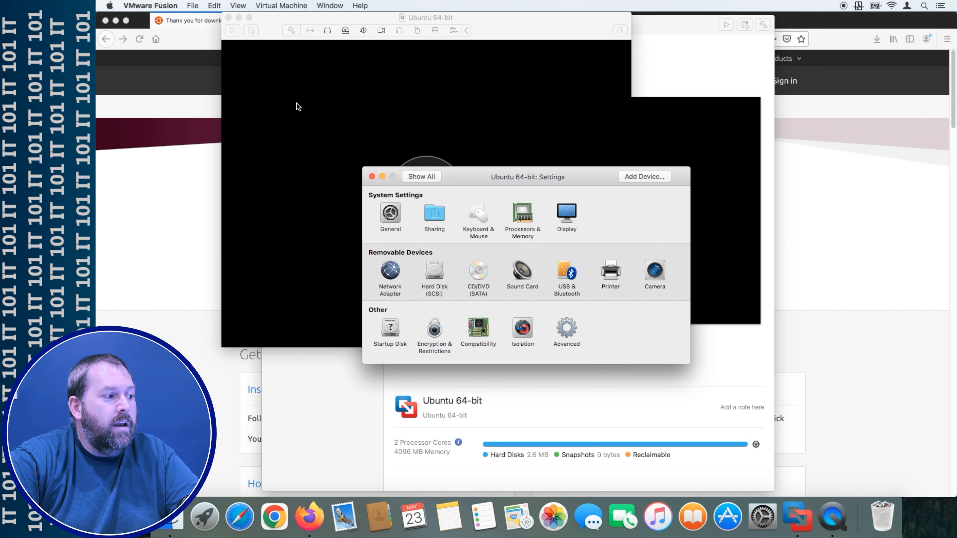
left_click(476, 273)
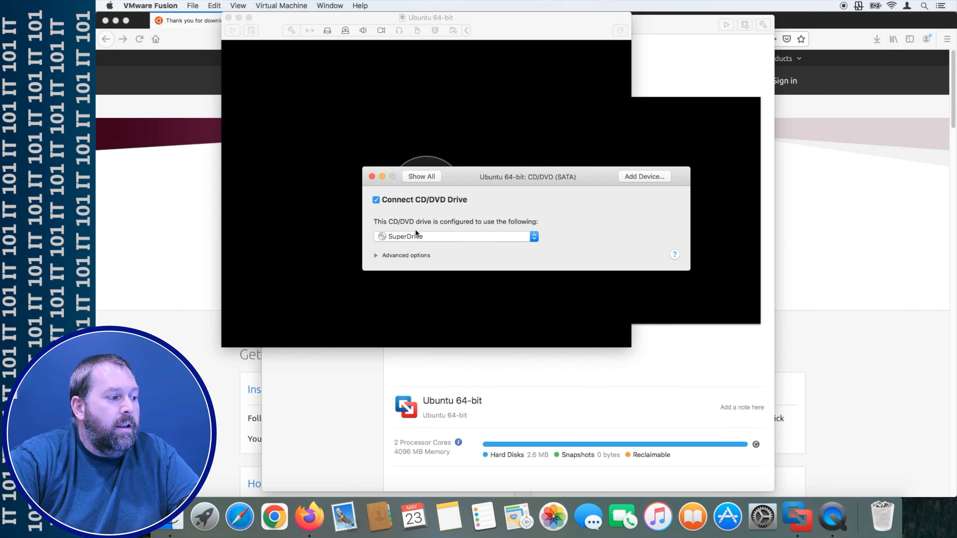
left_click(432, 231)
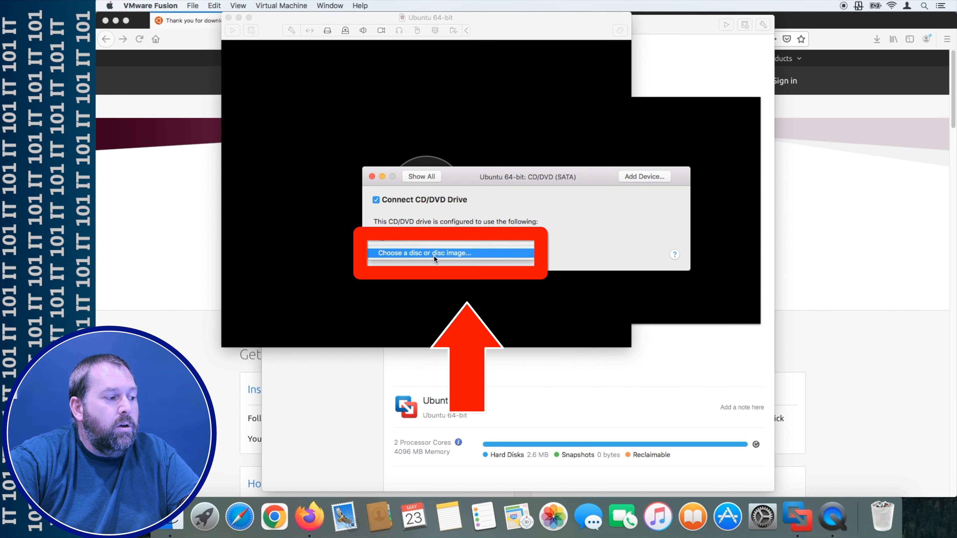
left_click(471, 254)
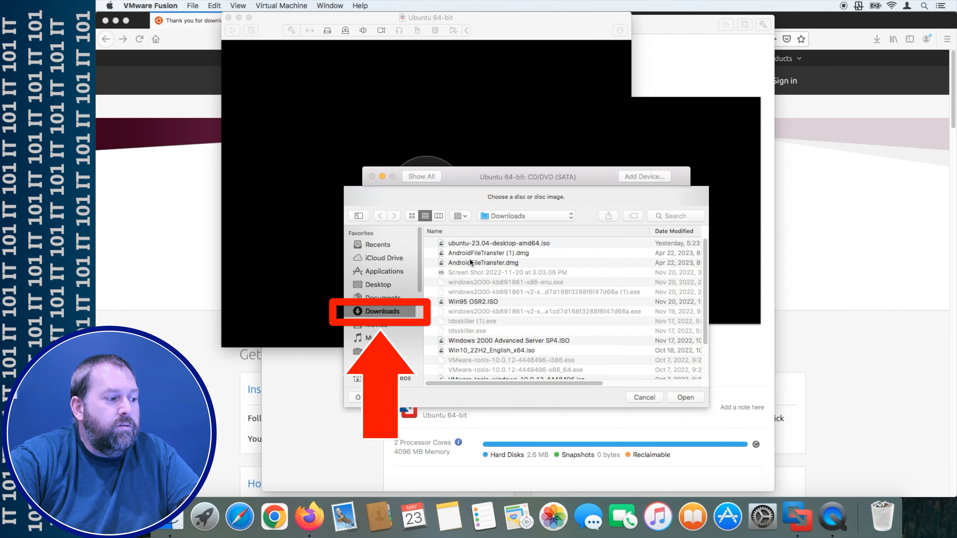
left_click(450, 244)
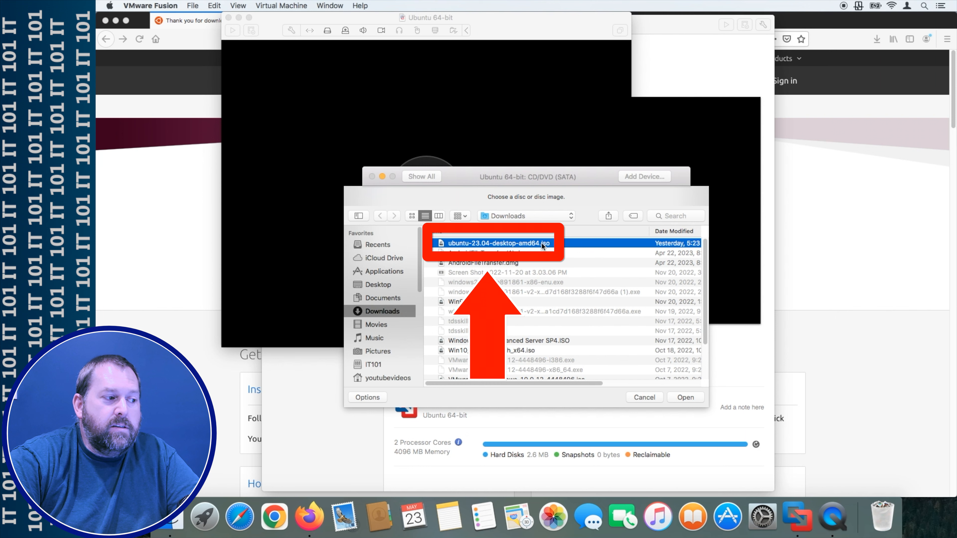
left_click(693, 396)
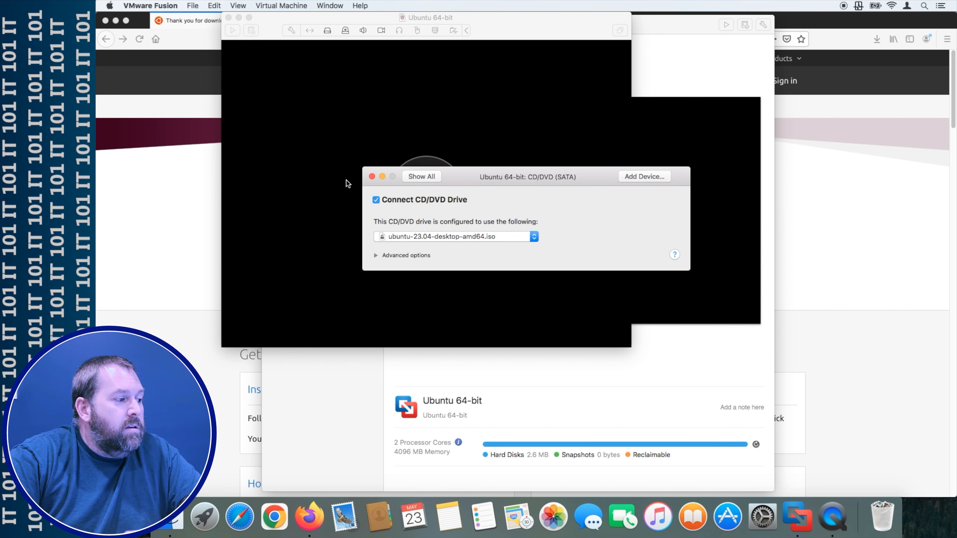
left_click(371, 177)
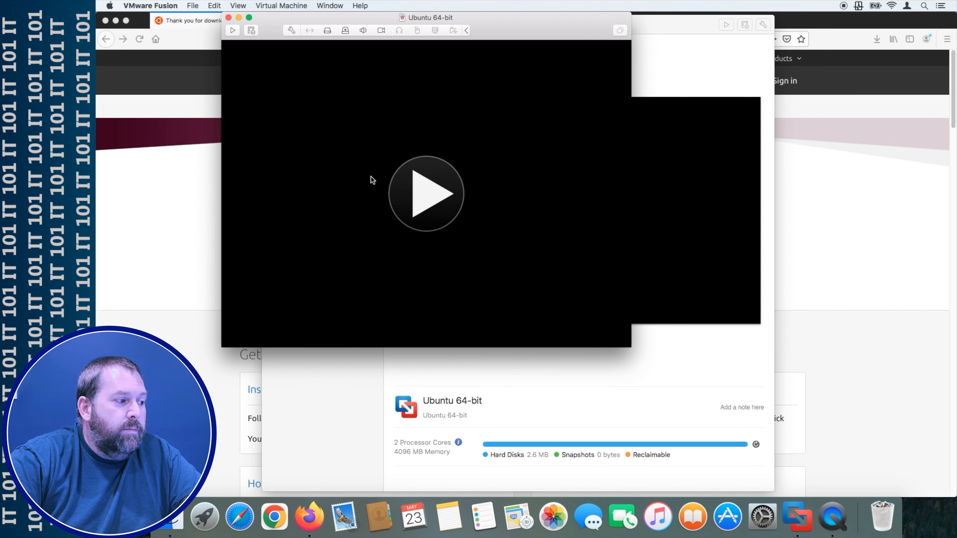
- Power on the VM, boot 'Try or Install Ubuntu', and continue with English on the language page
left_click(438, 194)
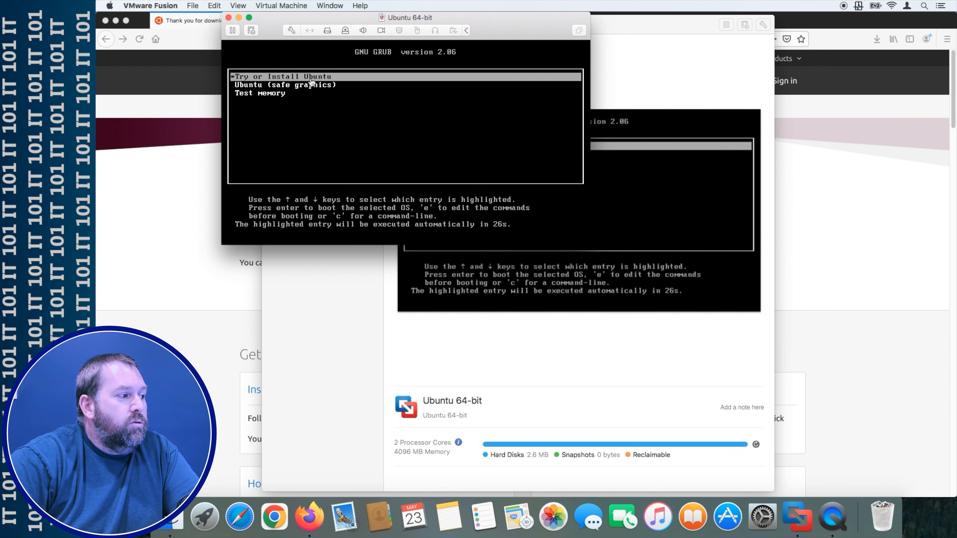
left_click(337, 81)
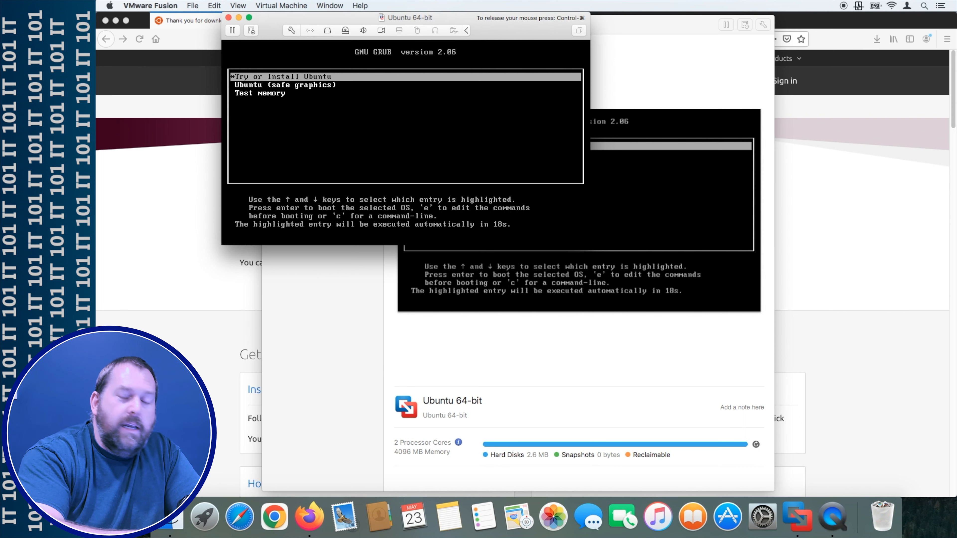
key("Return")
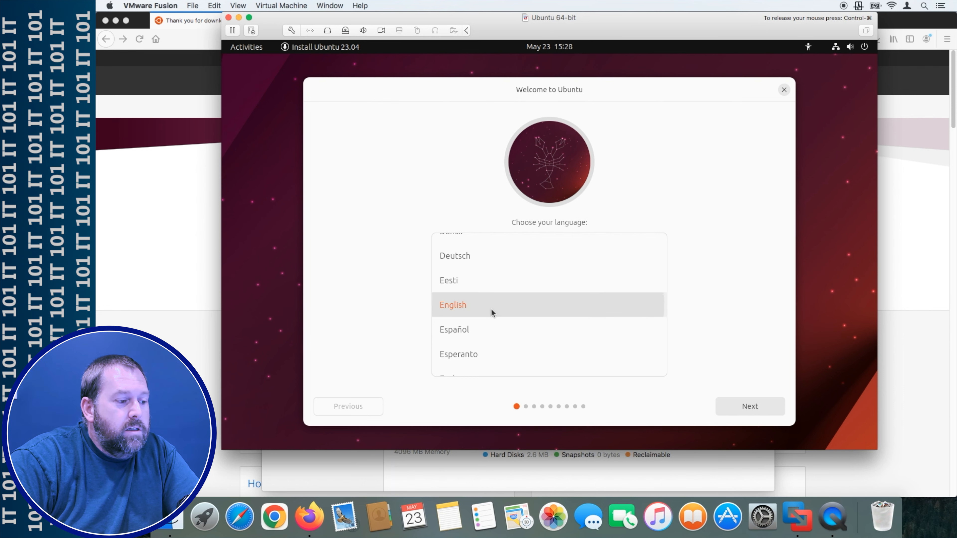
left_click(754, 406)
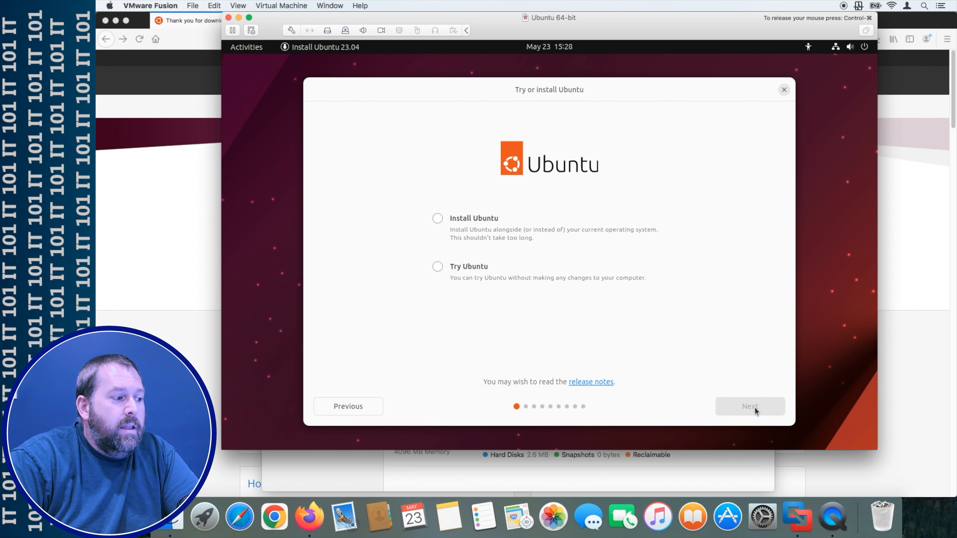
- Select Install Ubuntu and advance to the keyboard layout page
left_click(438, 219)
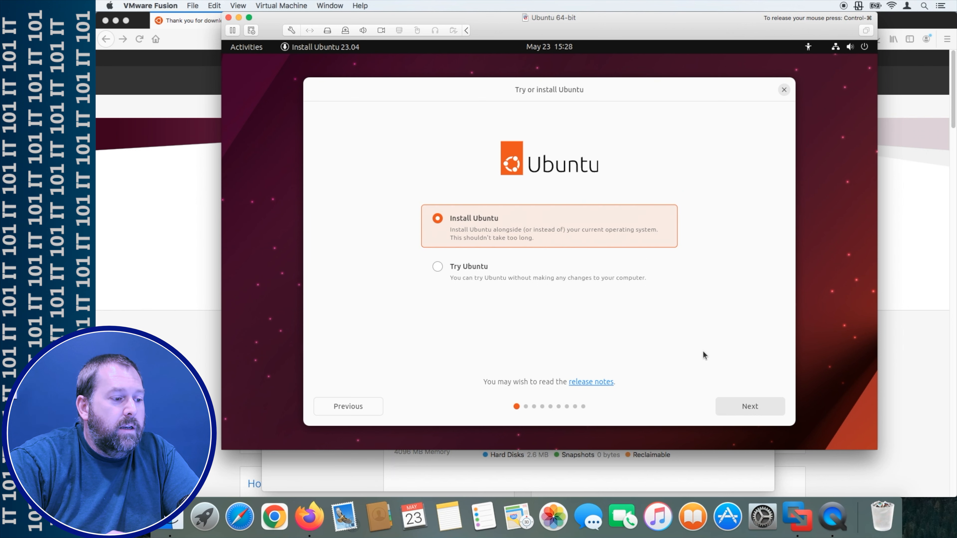
left_click(746, 407)
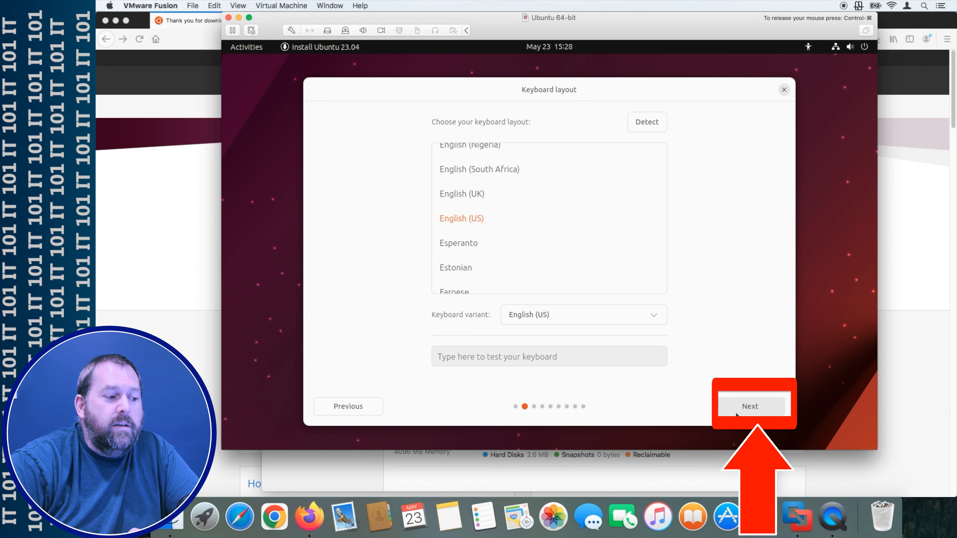
- Keep the English (US) keyboard layout and 'Use wired connection', advancing to Applications and updates
left_click(742, 408)
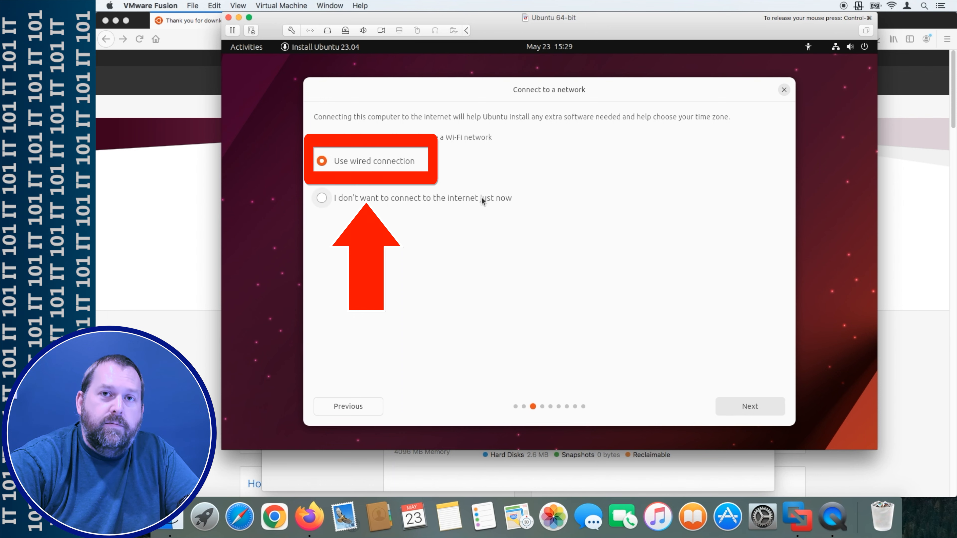
left_click(747, 407)
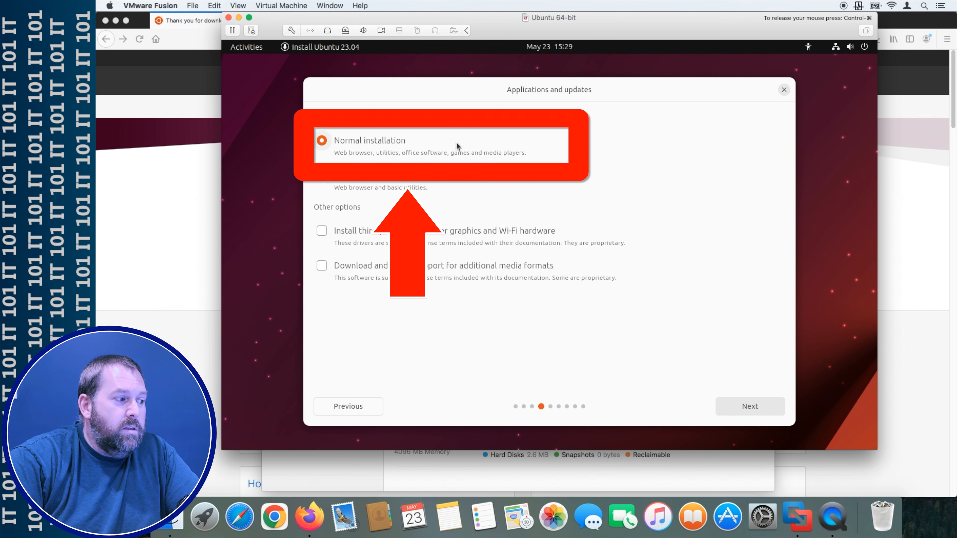
- Enable third-party drivers and additional media formats, then keep 'Erase disk and install Ubuntu'
left_click(322, 231)
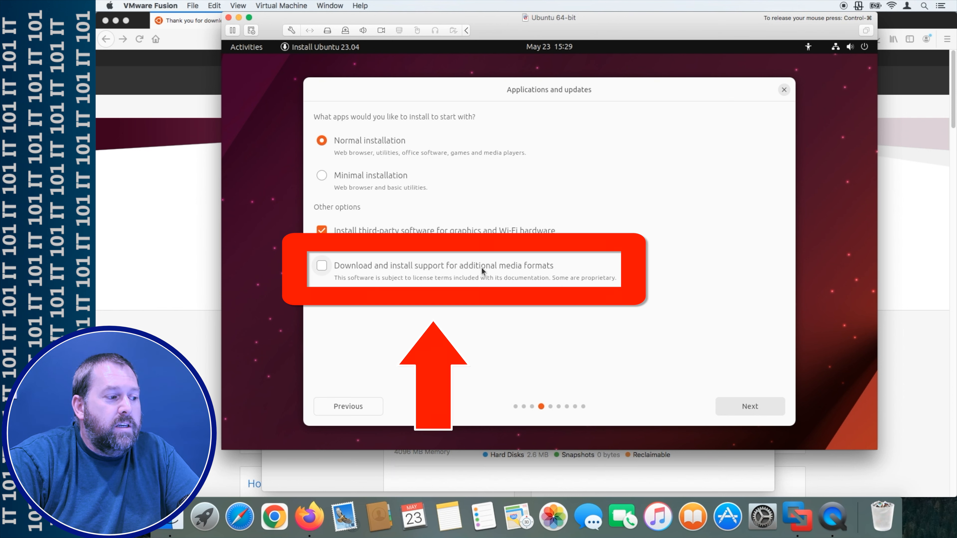
left_click(322, 266)
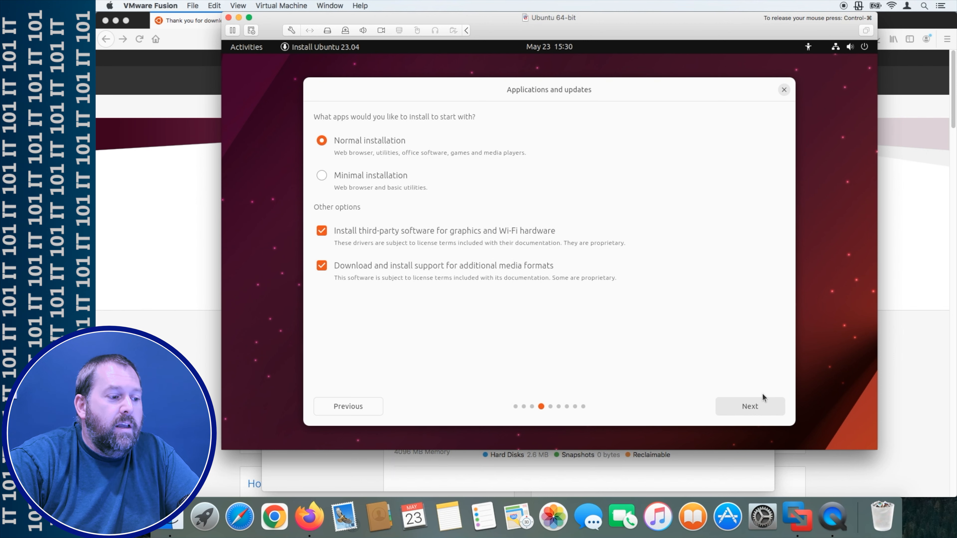
left_click(750, 405)
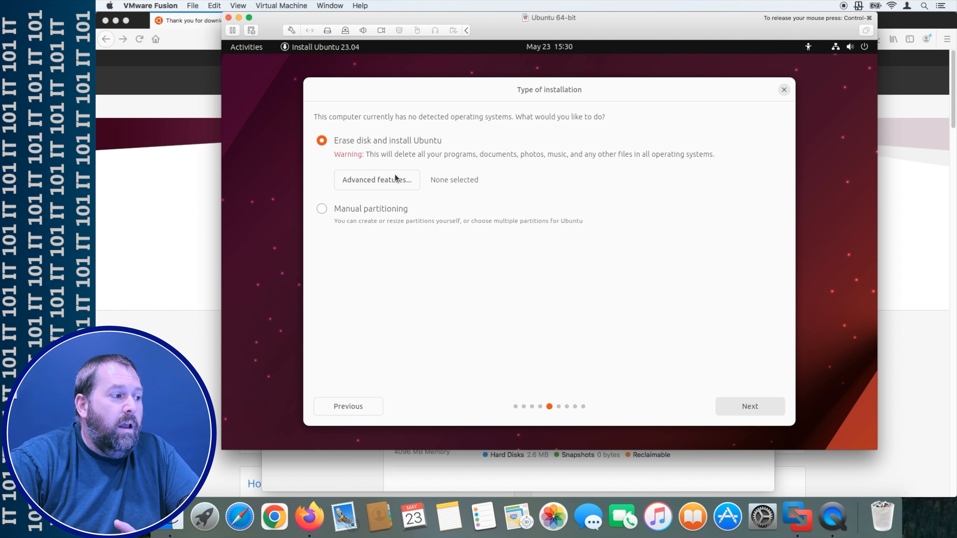
left_click(753, 407)
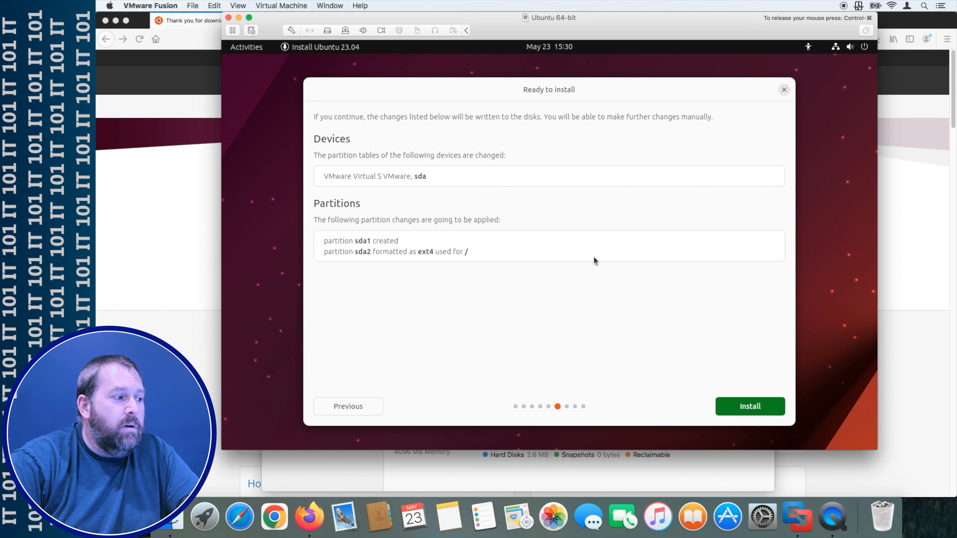
- Start the install from Ready to install and confirm the America/Chicago timezone
left_click(749, 406)
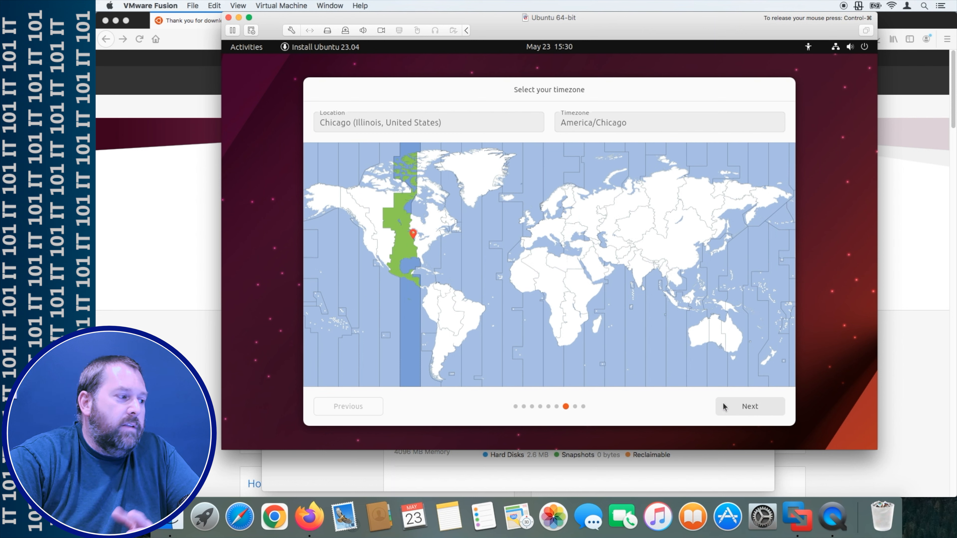
left_click(748, 407)
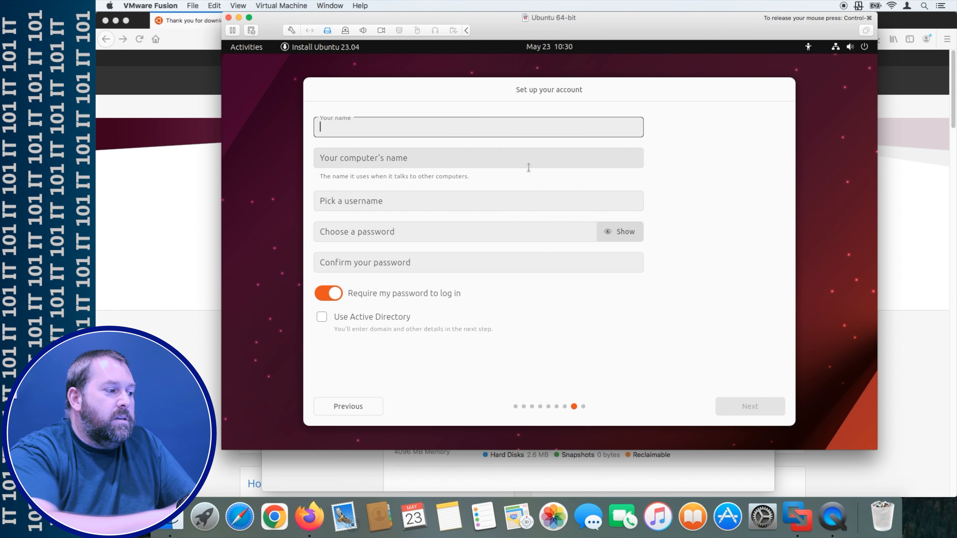
- Enter 'Test' as the name and type the account password
type("Test")
key("Tab")
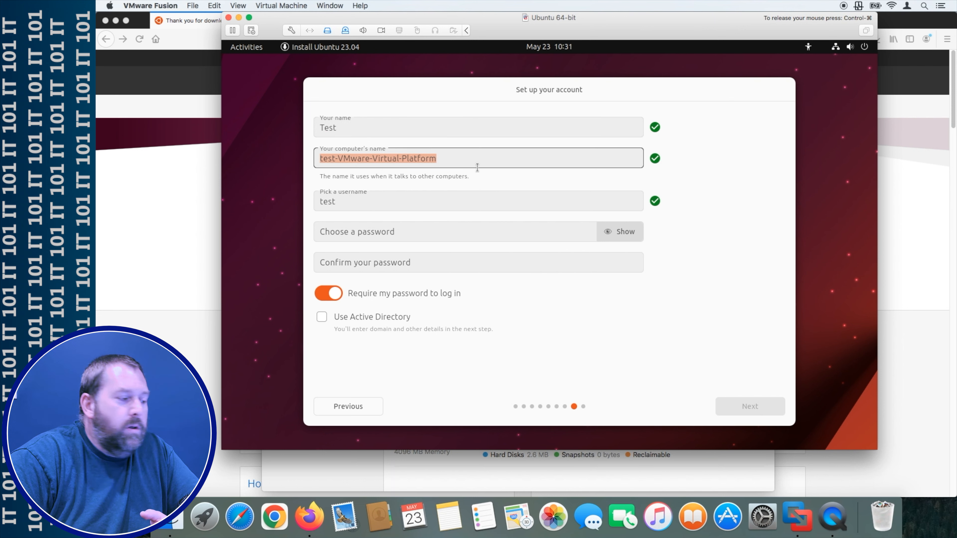
left_click(344, 237)
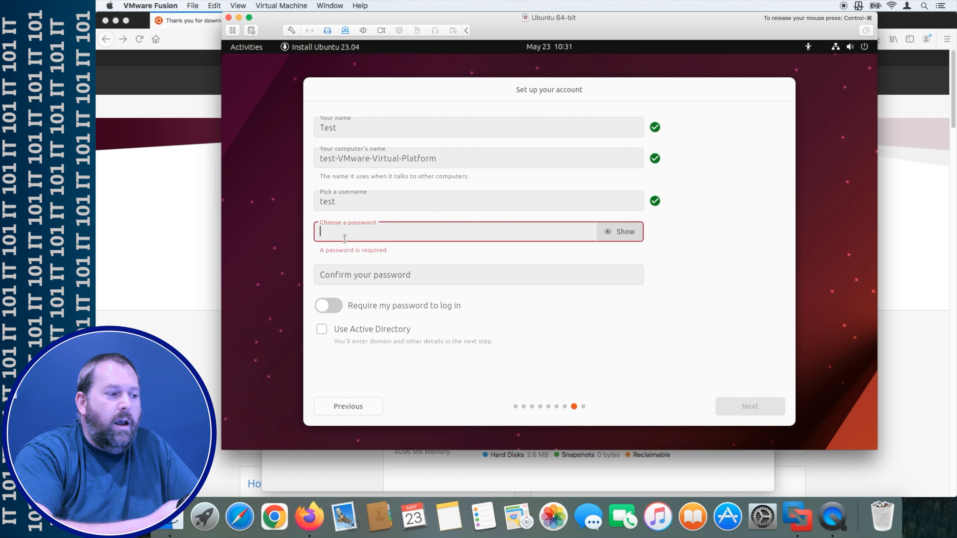
type("te")
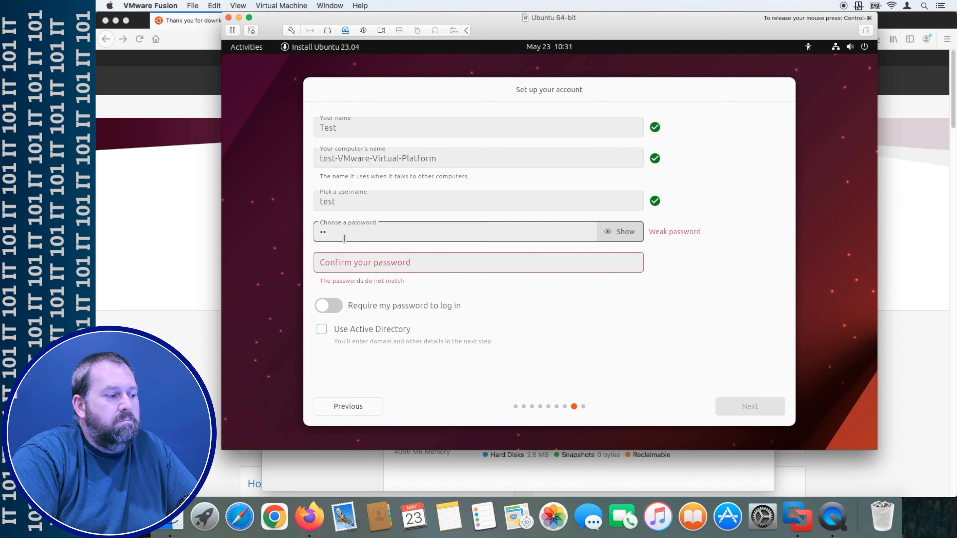
key("BackSpace")
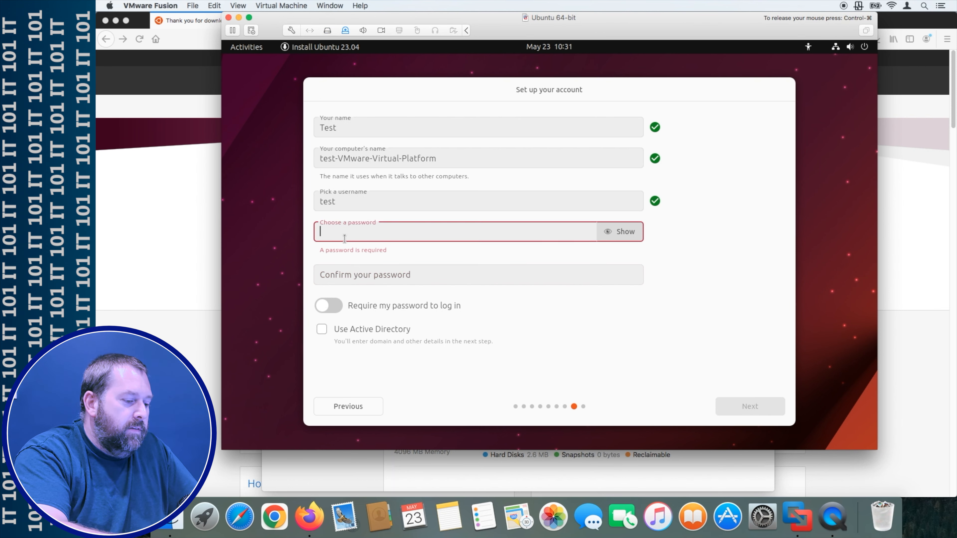
type("test123")
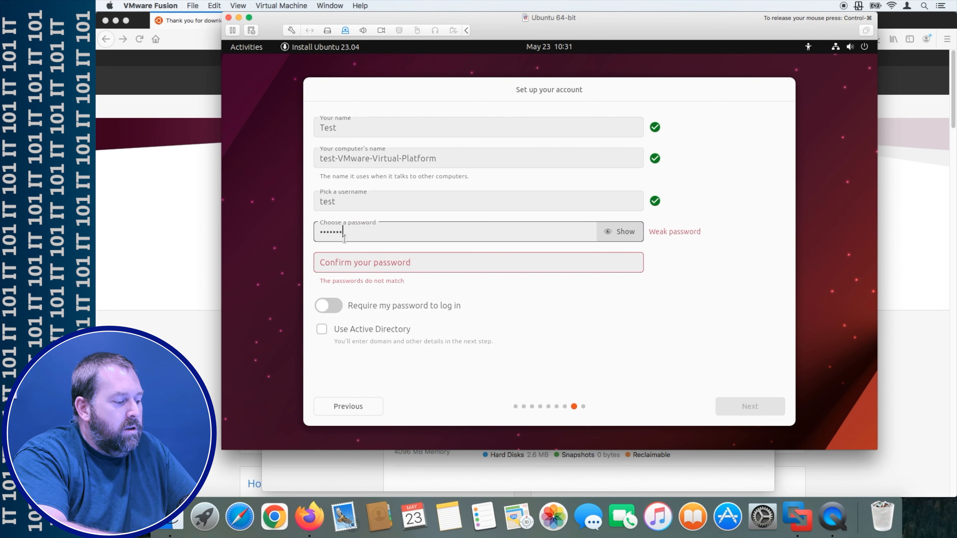
key("Tab")
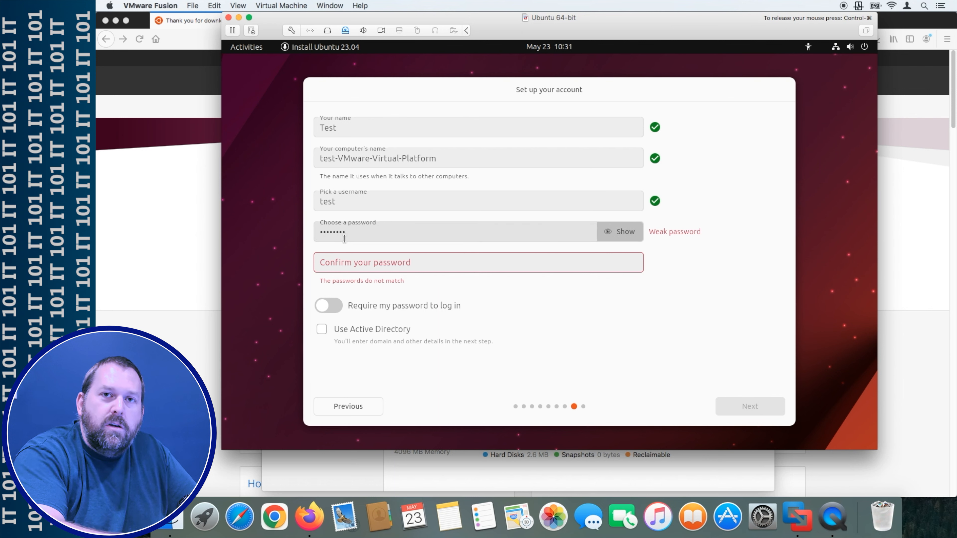
- Fill in the password confirmation and continue to the theme page
left_click(380, 271)
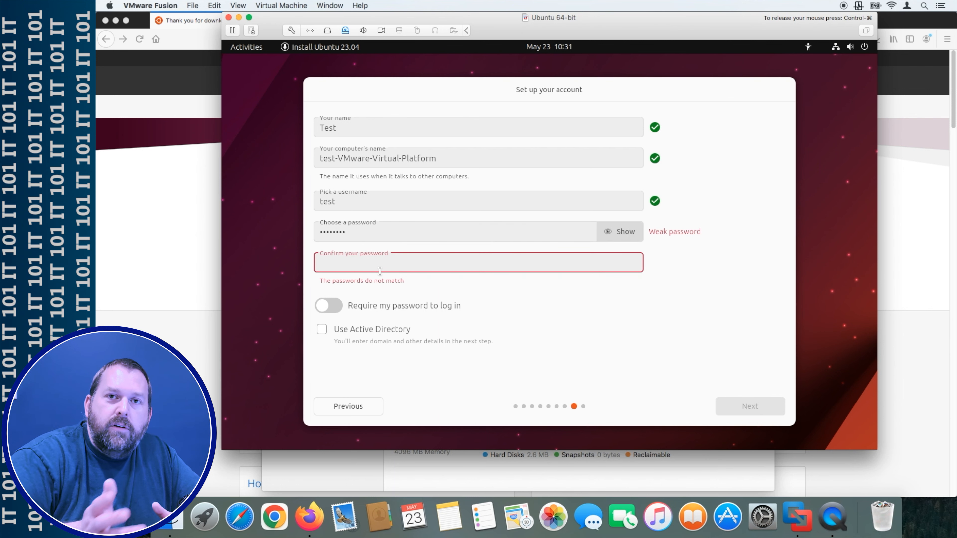
type("test1234")
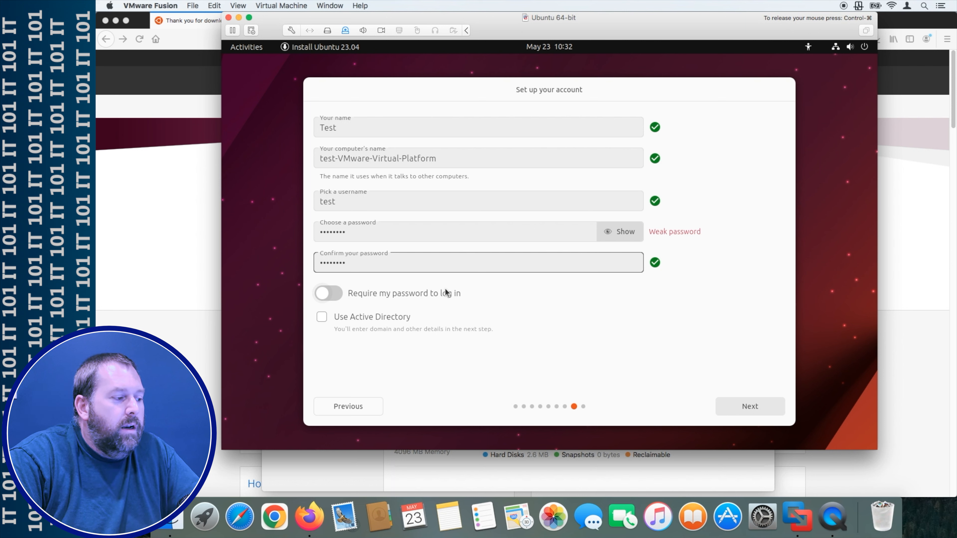
left_click(745, 407)
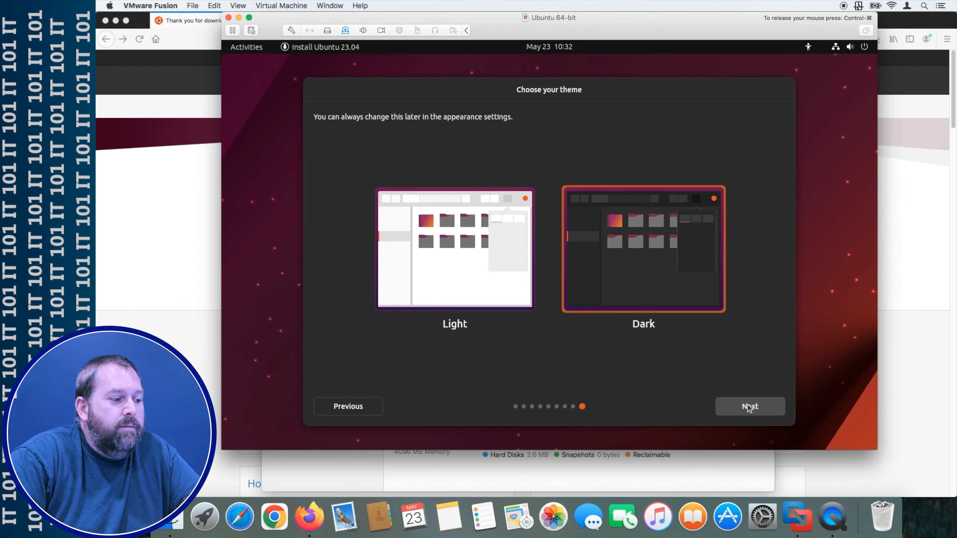
- Leave the Dark theme selected and start the system installation
left_click(744, 407)
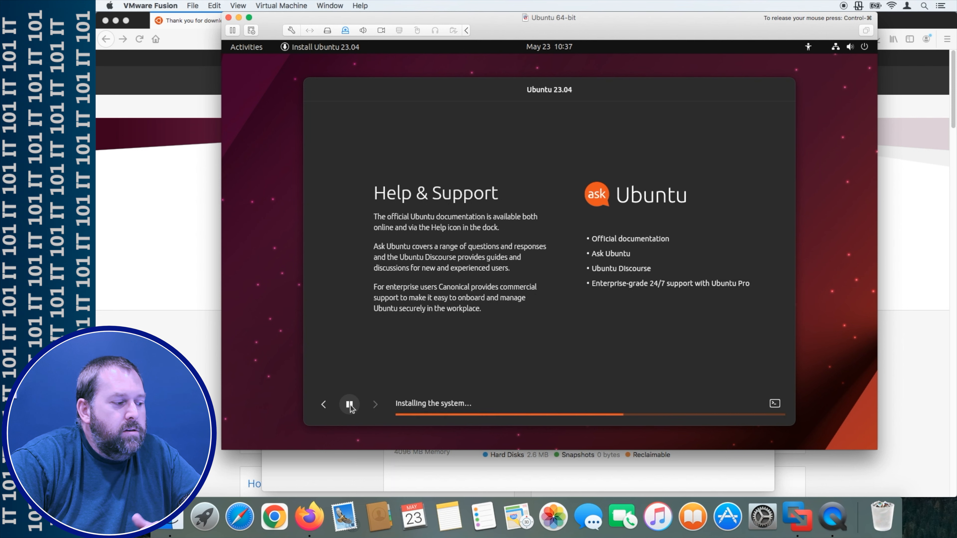
- Step back two slides in the installer slideshow and pause it while installation finishes
left_click(323, 406)
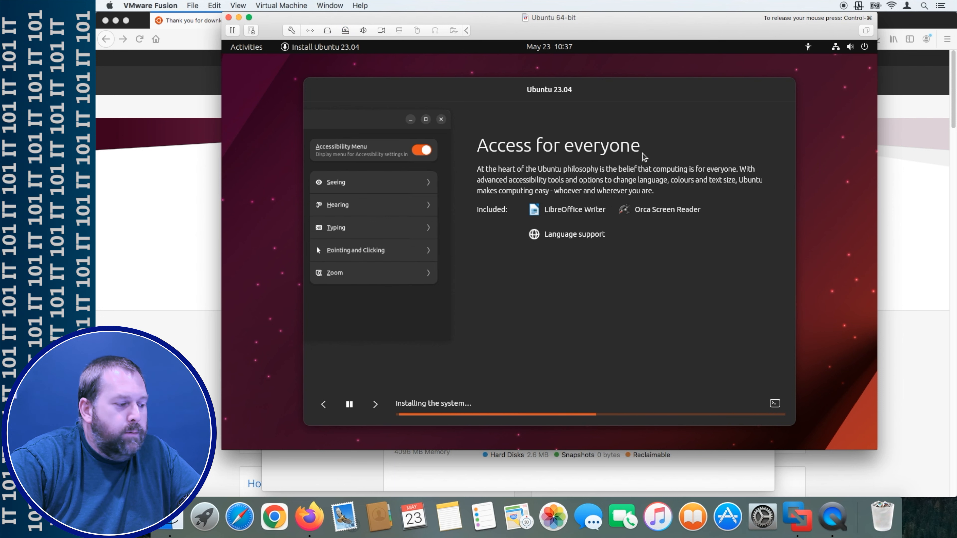
left_click(323, 405)
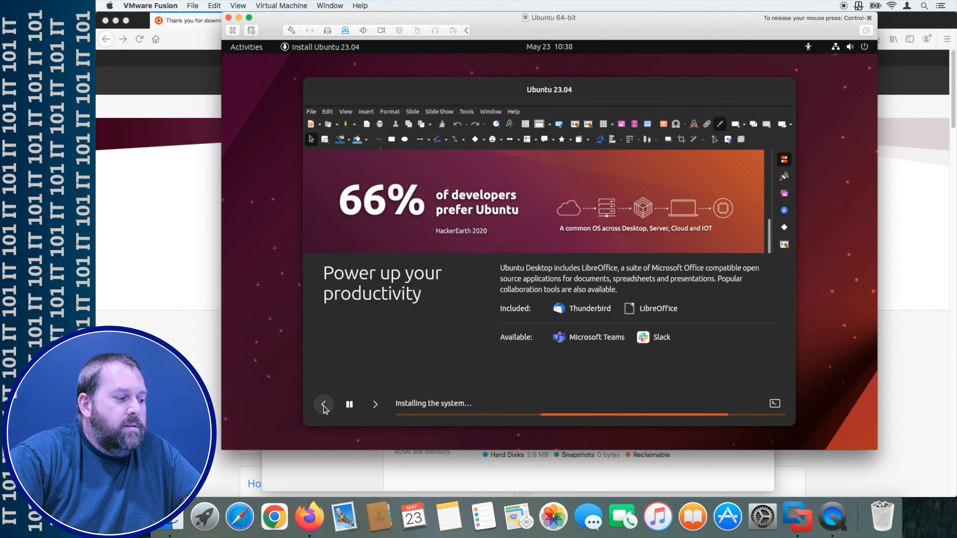
left_click(349, 404)
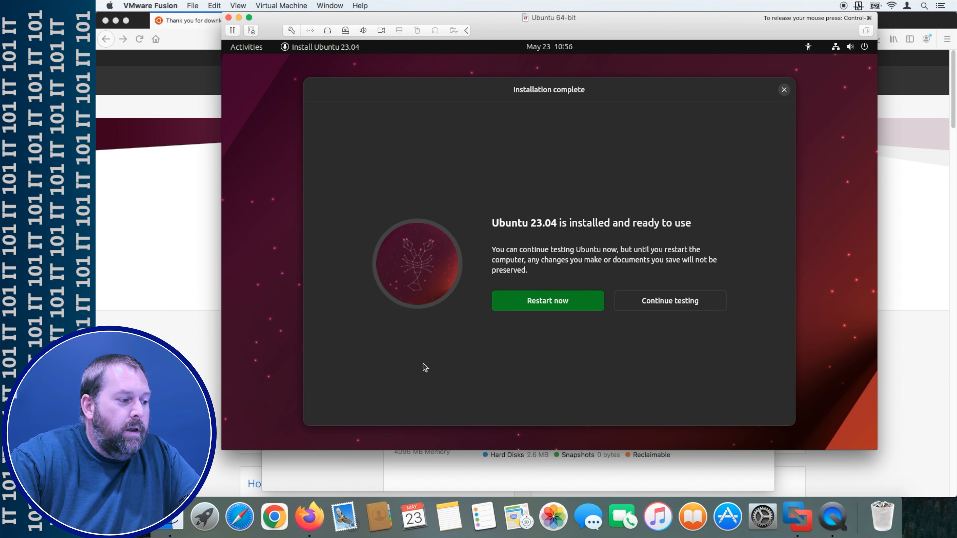
- Restart the VM from the Installation complete dialog to boot the newly installed Ubuntu
left_click(544, 303)
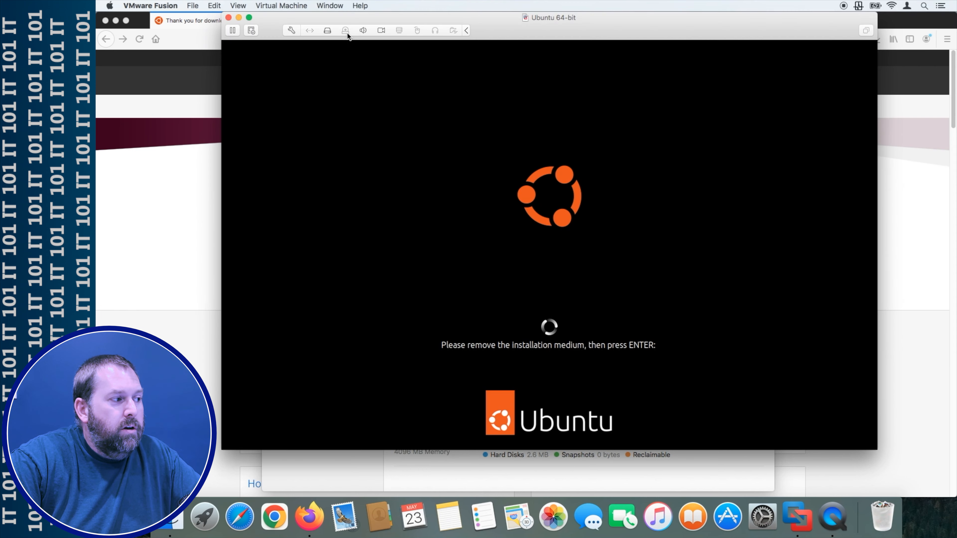
- Check the virtual CD/DVD drive menu, then confirm the installation medium is removed so Ubuntu boots
left_click(345, 31)
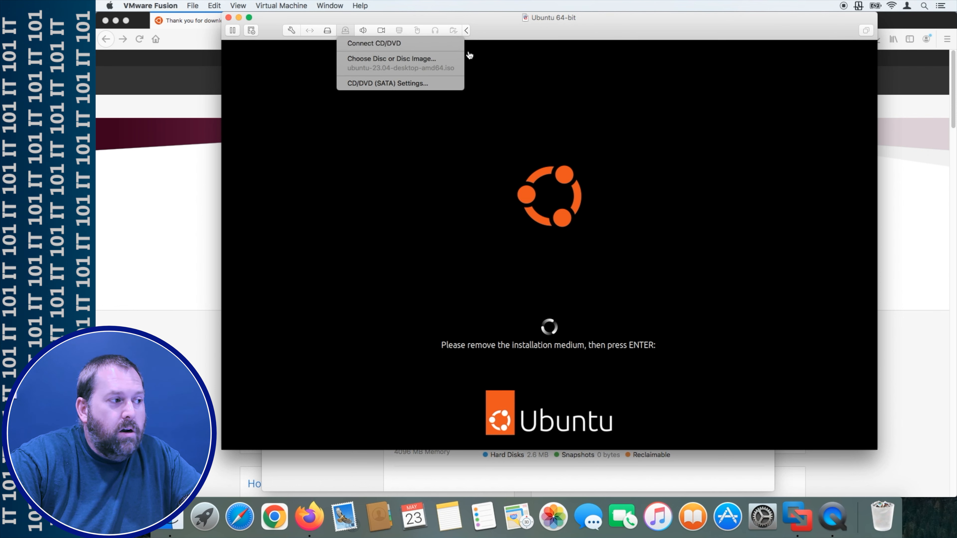
left_click(566, 169)
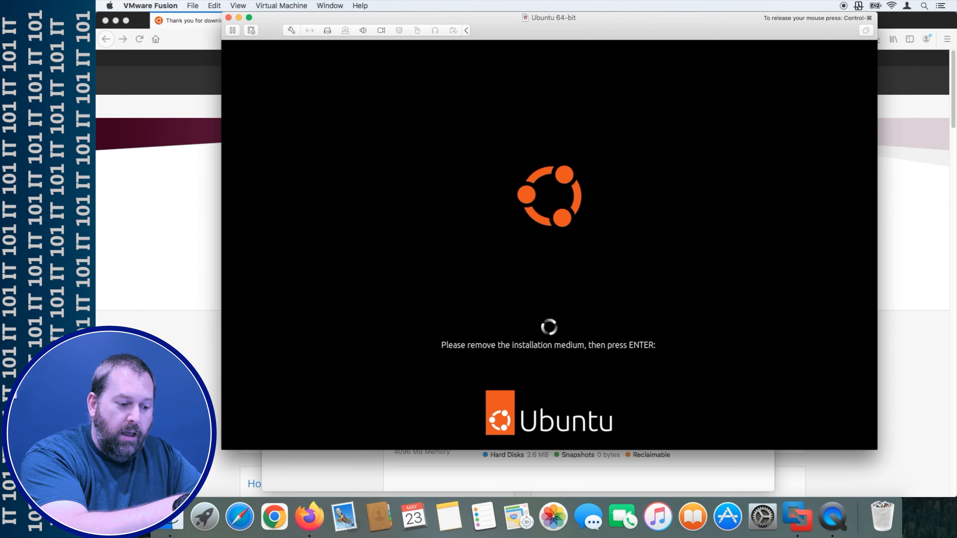
key("Return")
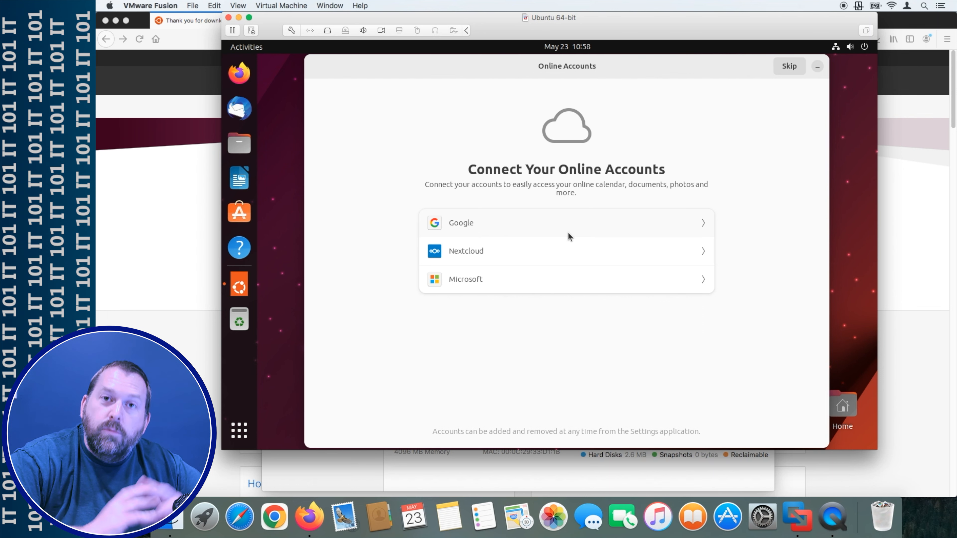
- Skip Online Accounts and accept the Help improve Ubuntu and Privacy pages with defaults
left_click(789, 69)
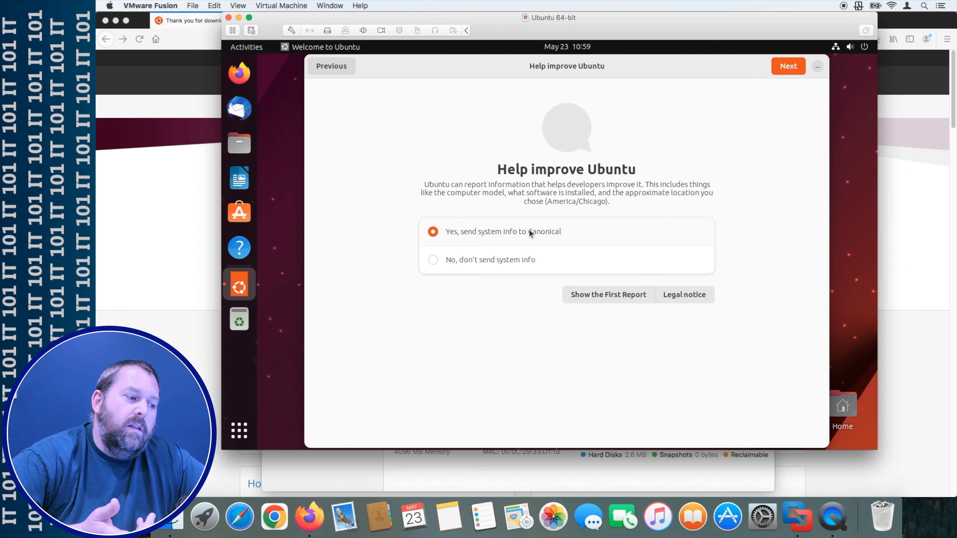
left_click(787, 70)
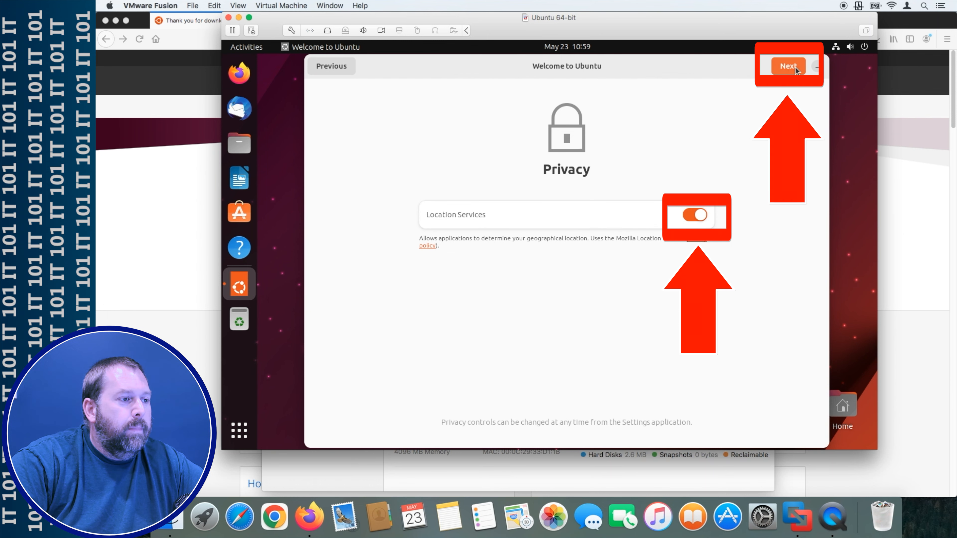
left_click(795, 67)
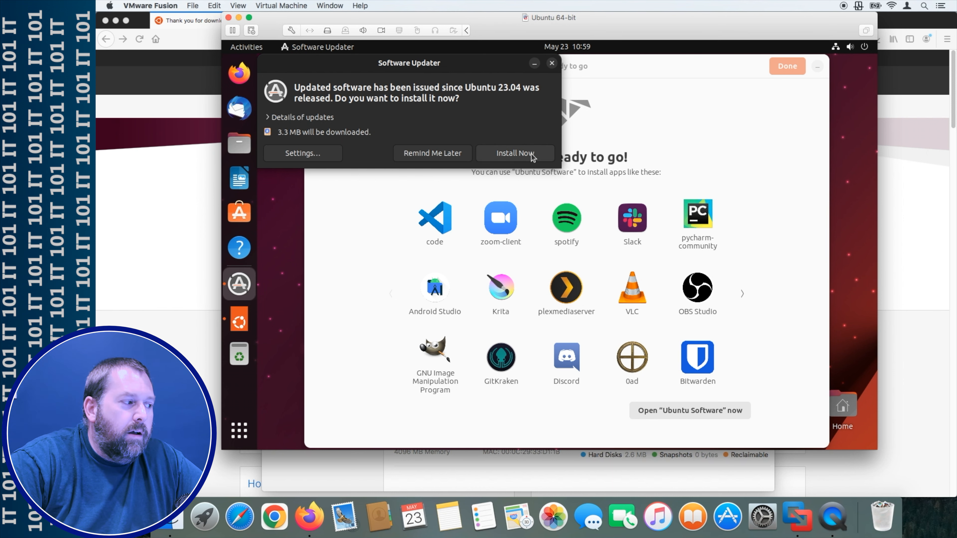
- Install the offered 3.3 MB of Ubuntu updates and close the Welcome to Ubuntu tour
left_click(513, 156)
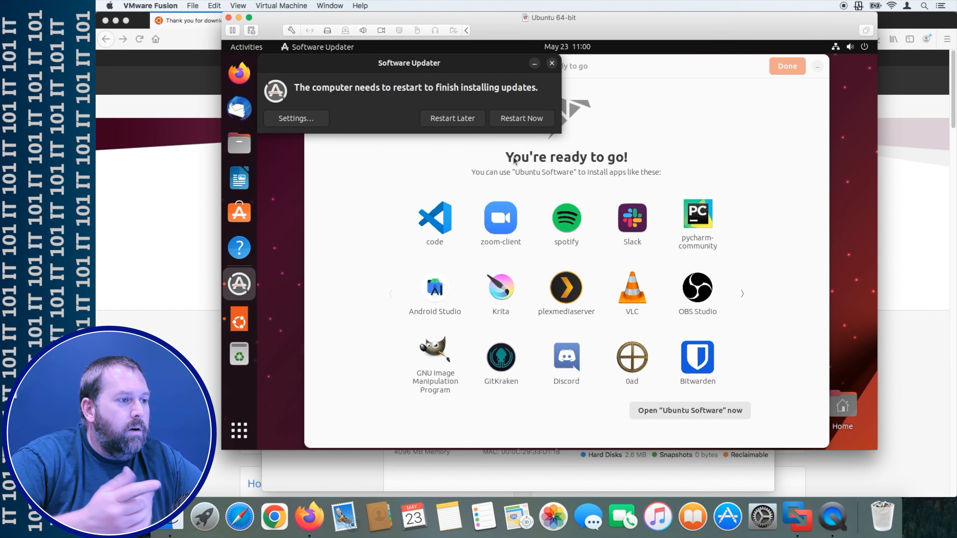
left_click(781, 68)
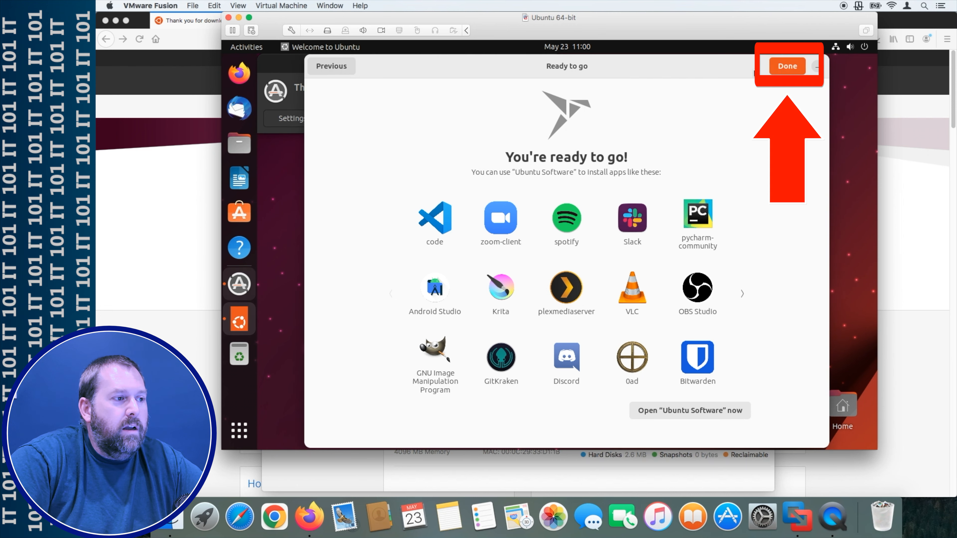
left_click(786, 66)
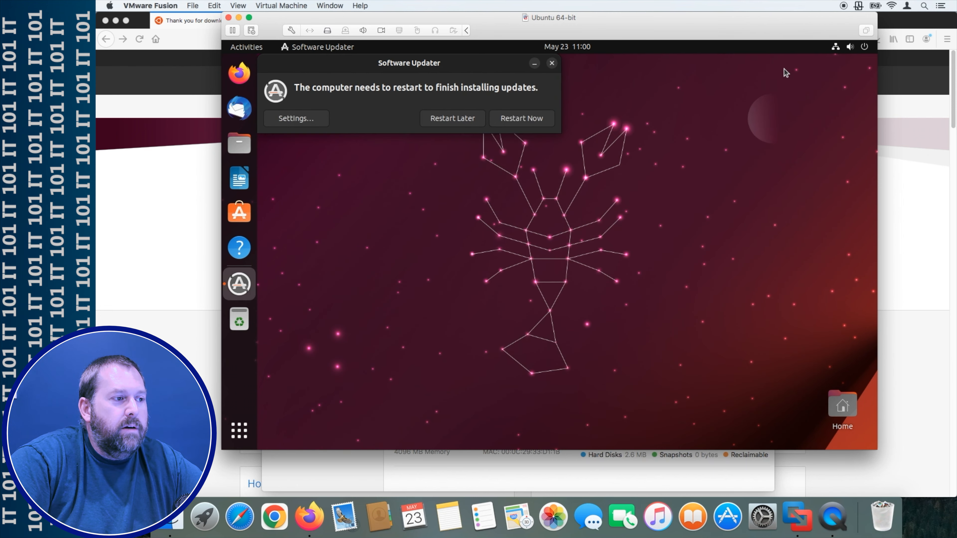
- Restart the Ubuntu VM from the Software Updater prompt to apply the installed updates
left_click(513, 117)
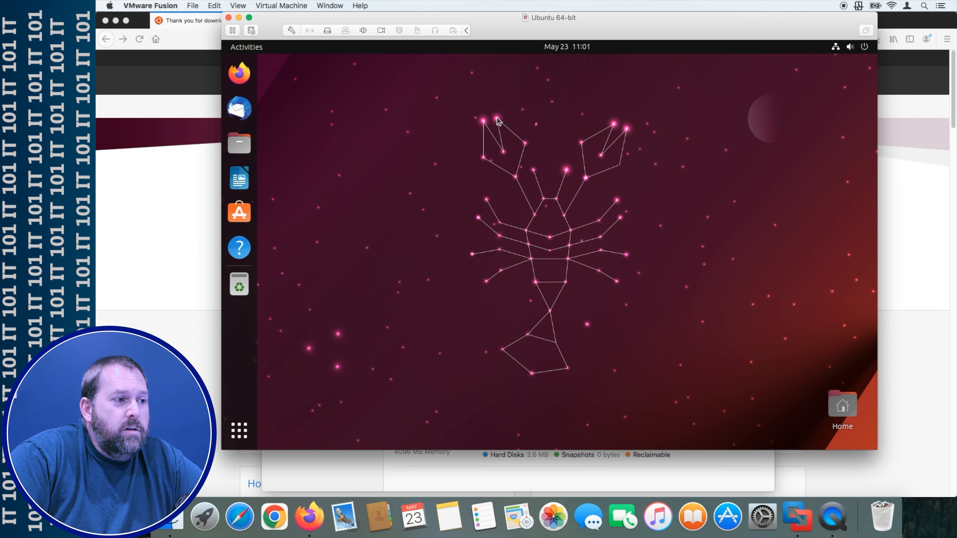
- Power off the Ubuntu VM through the system menu's power options and confirm
left_click(866, 47)
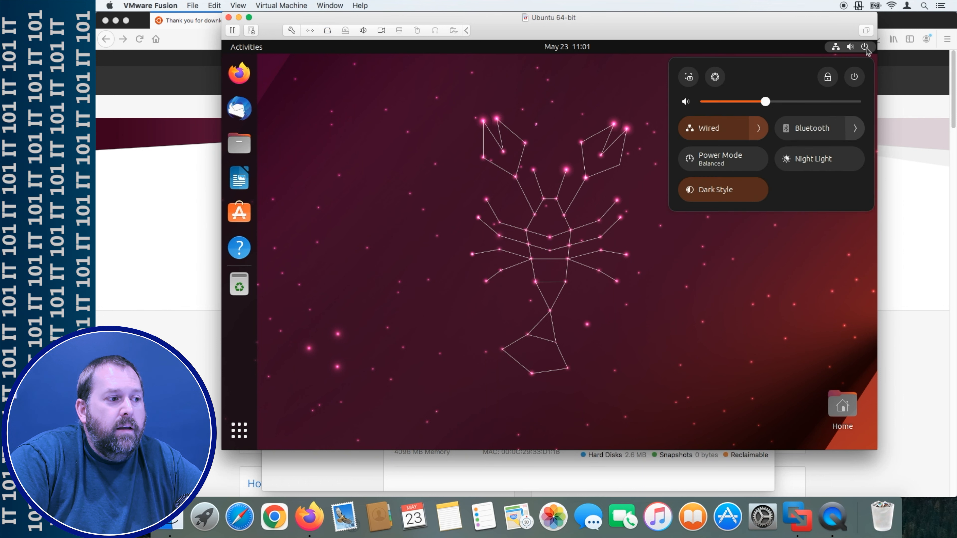
left_click(854, 78)
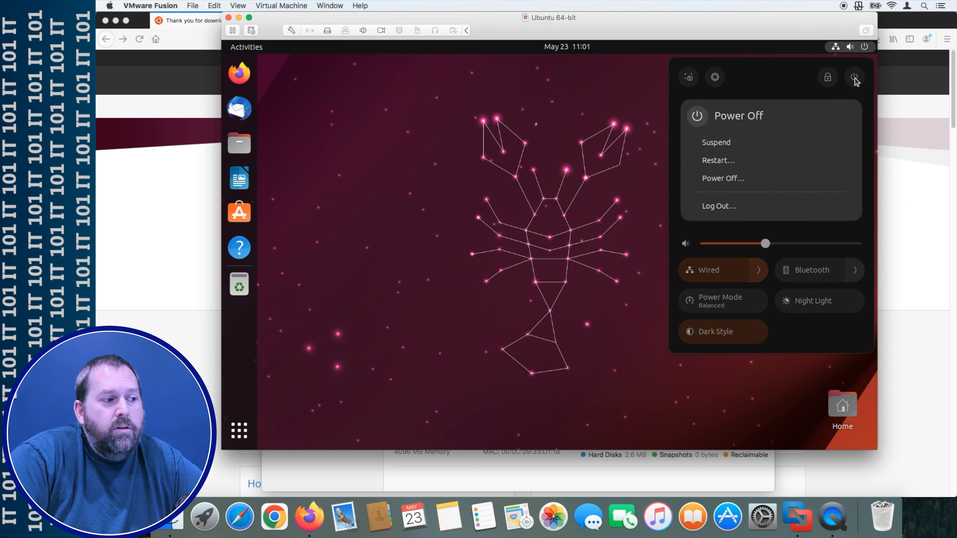
left_click(736, 180)
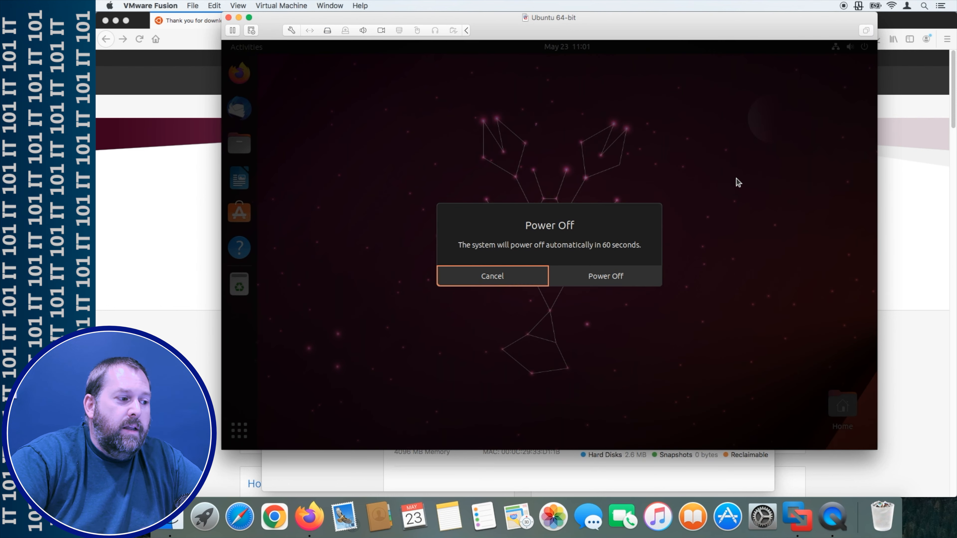
left_click(614, 278)
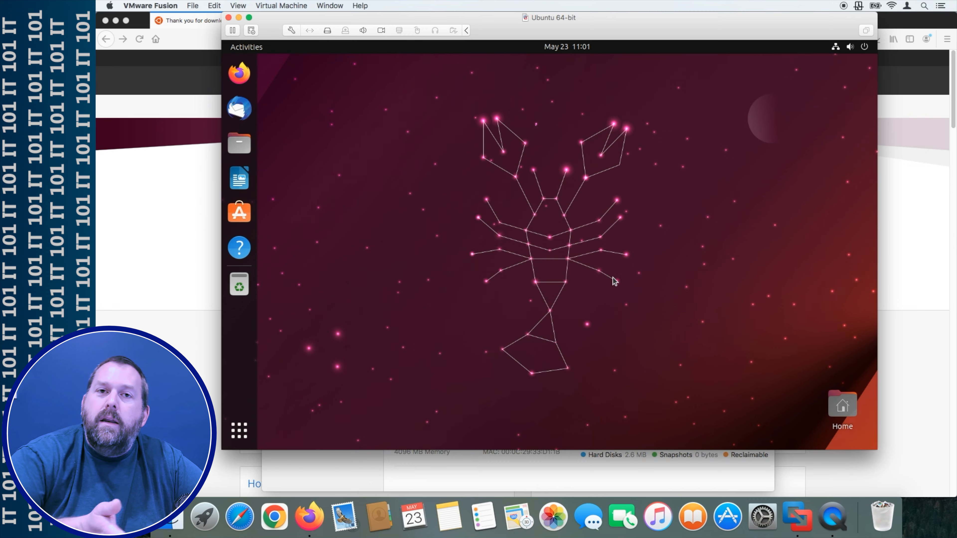